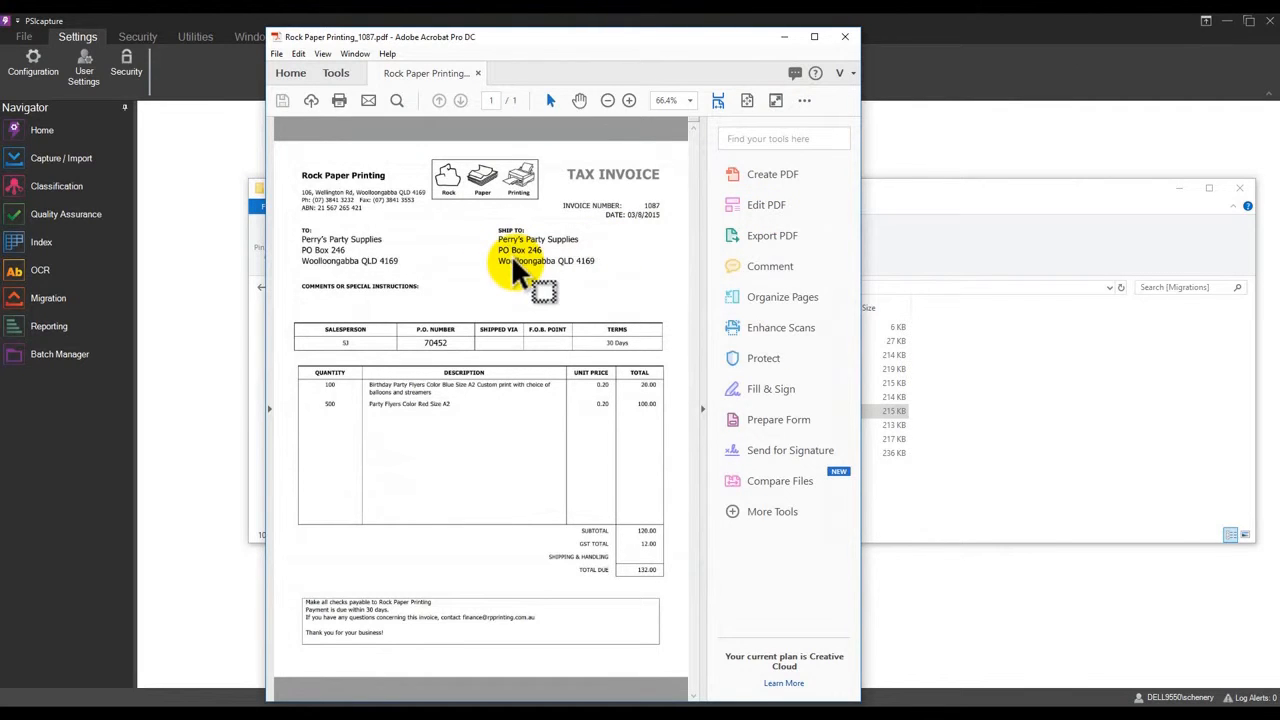
- Search the open Rock Paper Printing invoice PDF for its P.O. number, and close the document
{"action": "key", "text": "ctrl+f"}
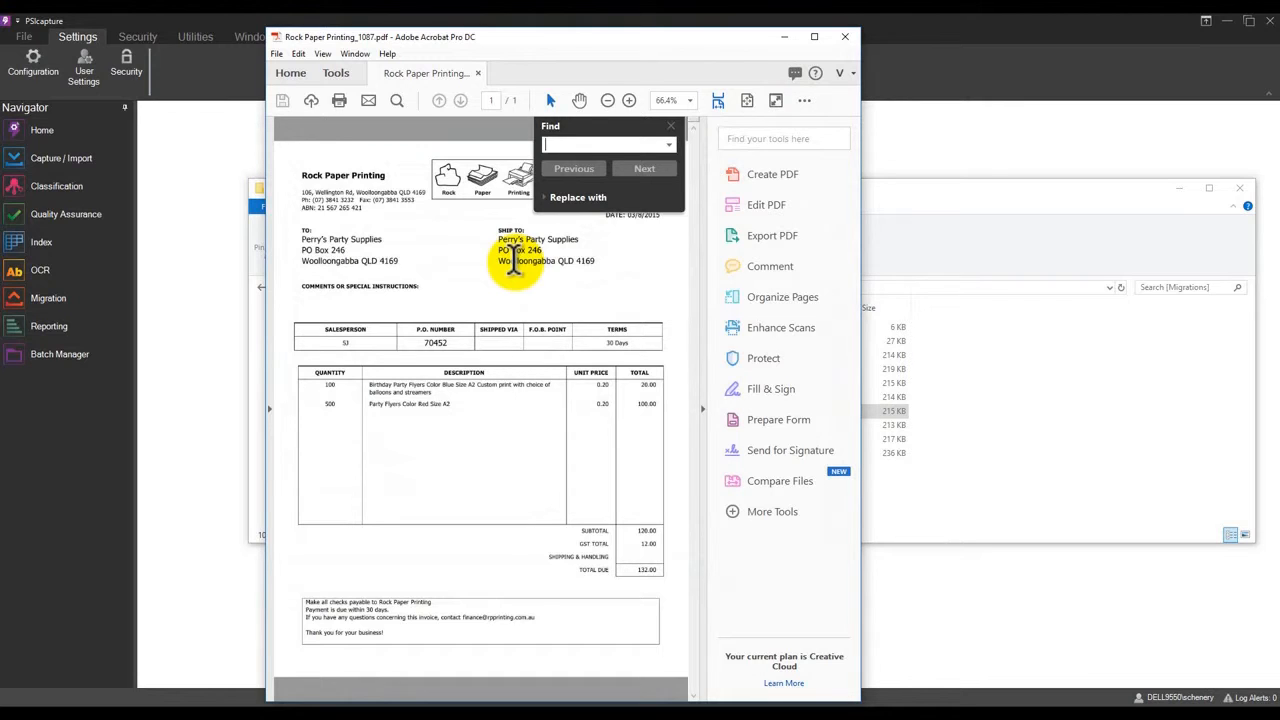
{"action": "type", "text": "704"}
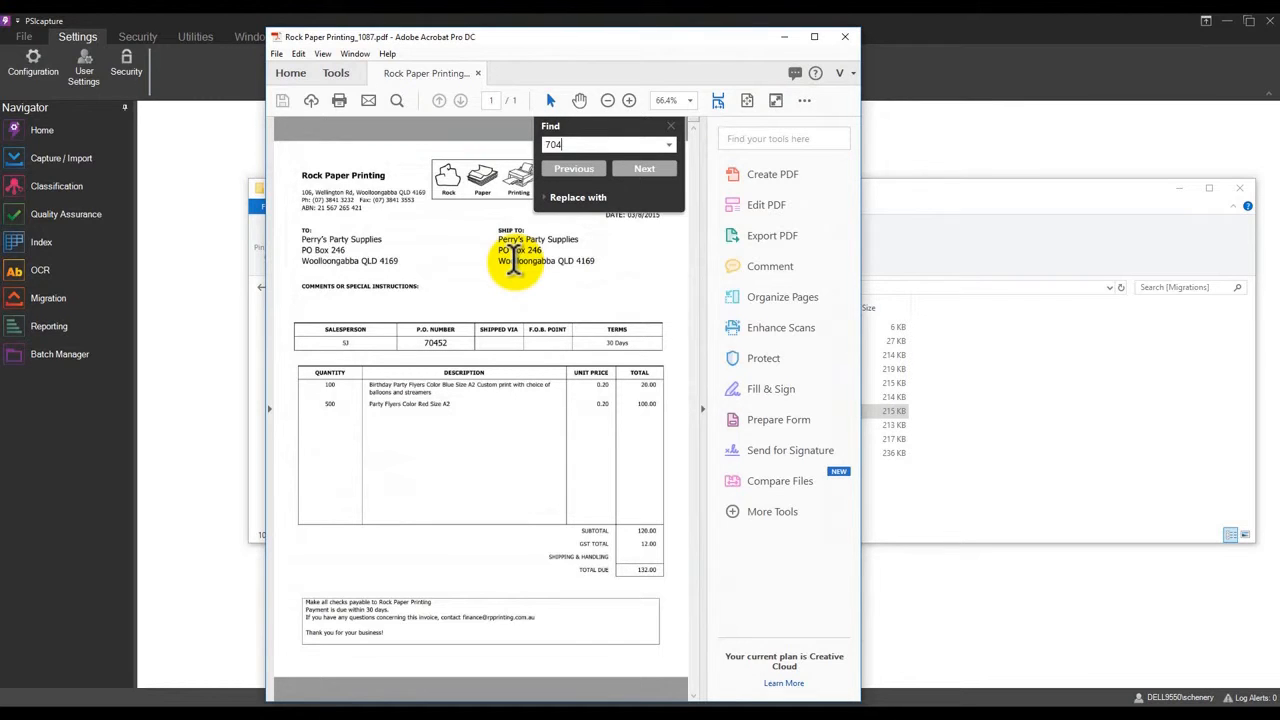
{"action": "type", "text": "52"}
{"action": "key", "text": "Return"}
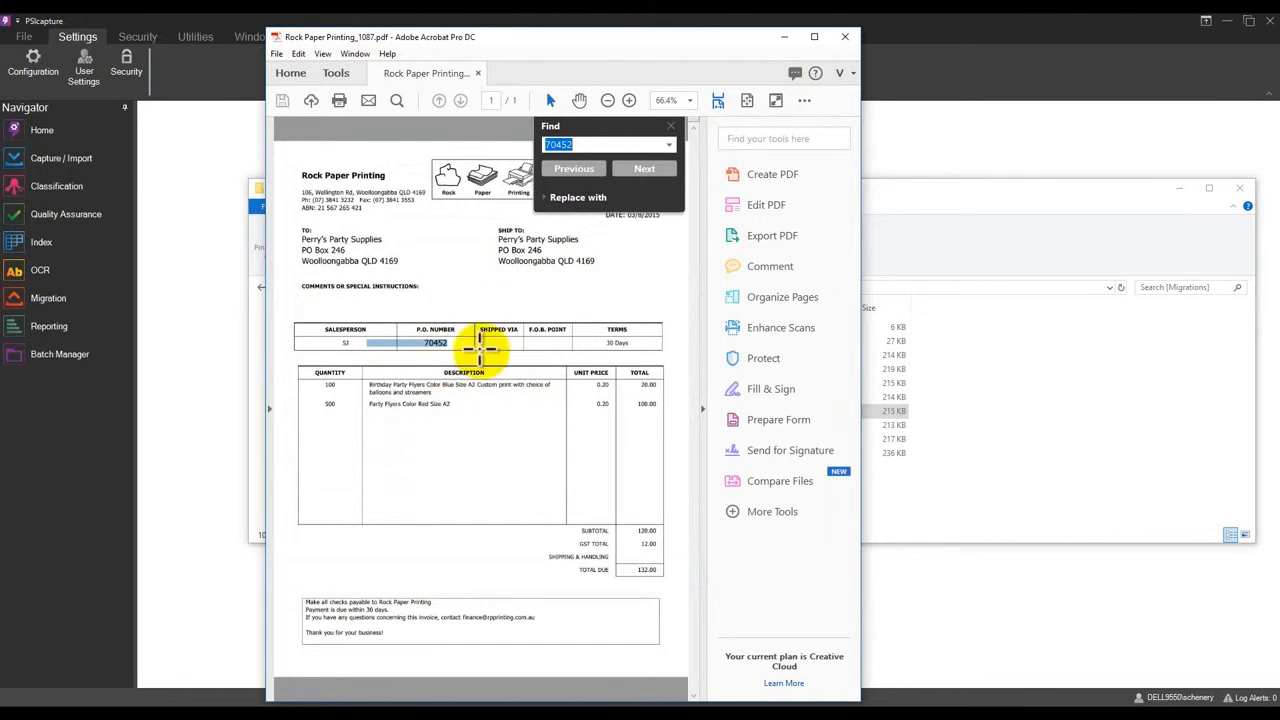
{"action": "left_click", "coordinate": [845, 40]}
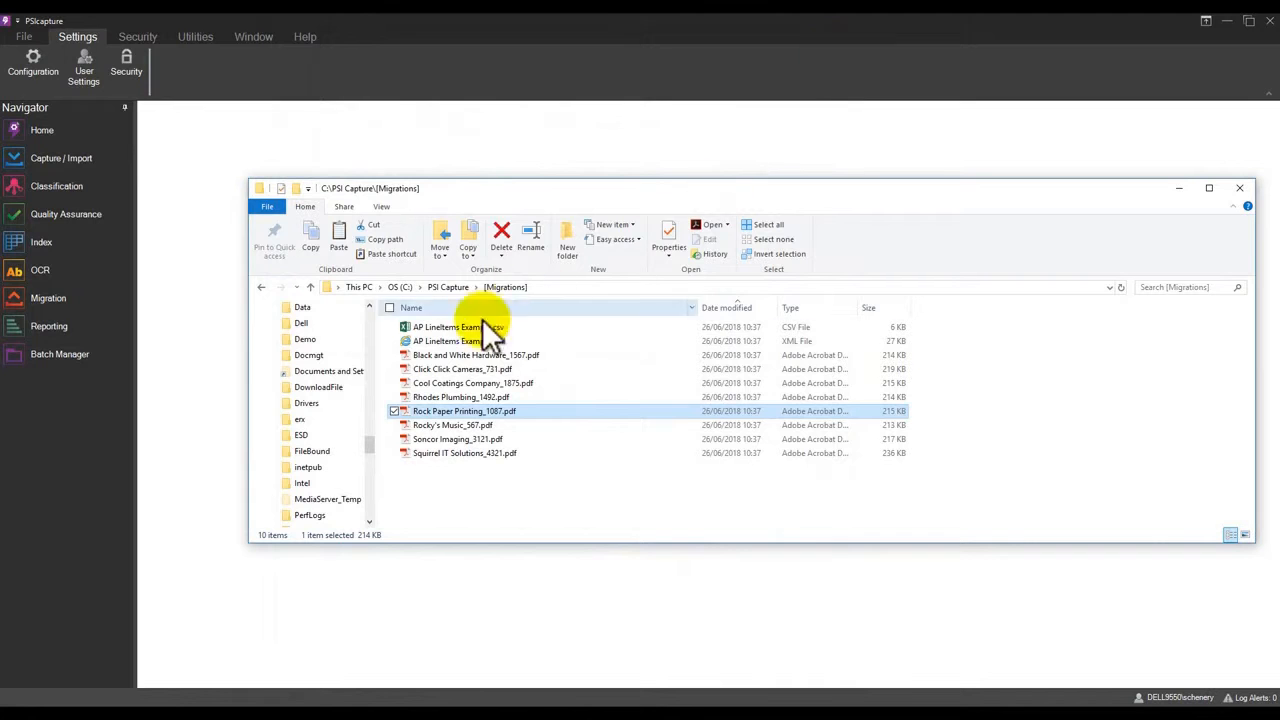
- Open AP LineItems Example.xml, examine the Black and White Hardware record fields and the linked PDF path, and close the file
{"action": "double_click", "coordinate": [457, 338]}
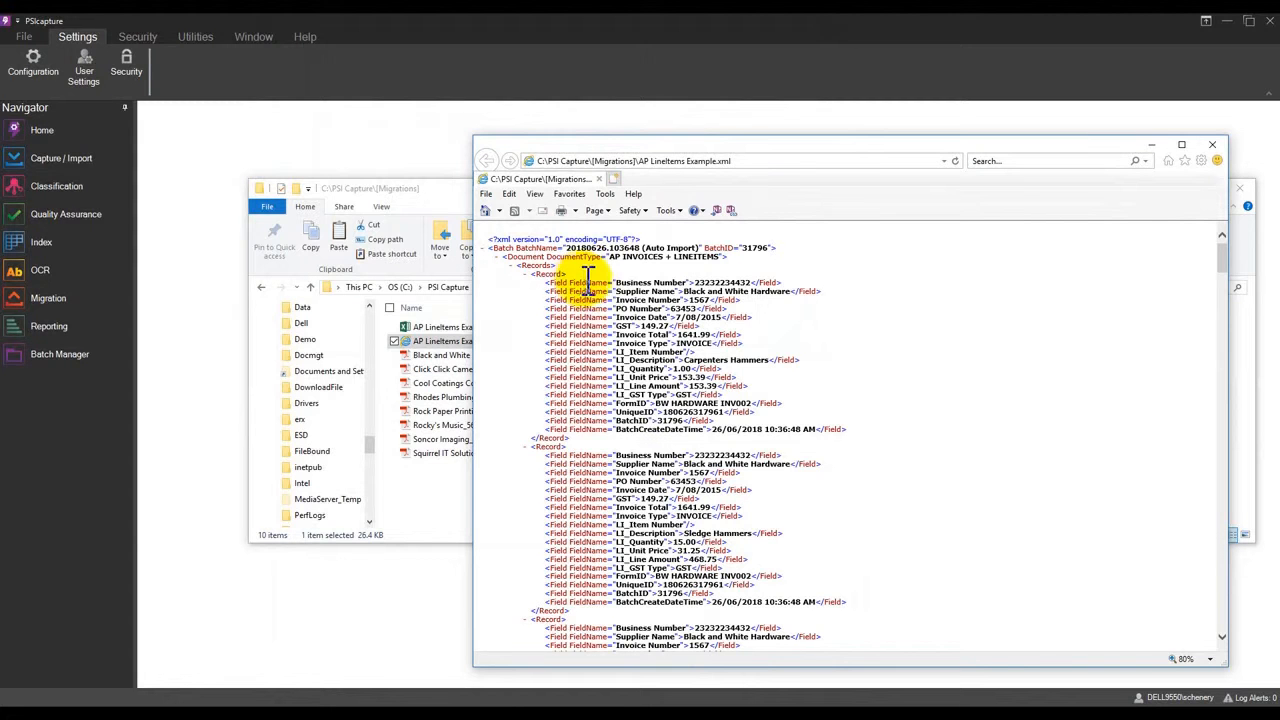
{"action": "scroll", "coordinate": [691, 353], "scroll_direction": "down", "scroll_amount": 3}
{"action": "scroll", "coordinate": [690, 353], "scroll_direction": "down", "scroll_amount": 6}
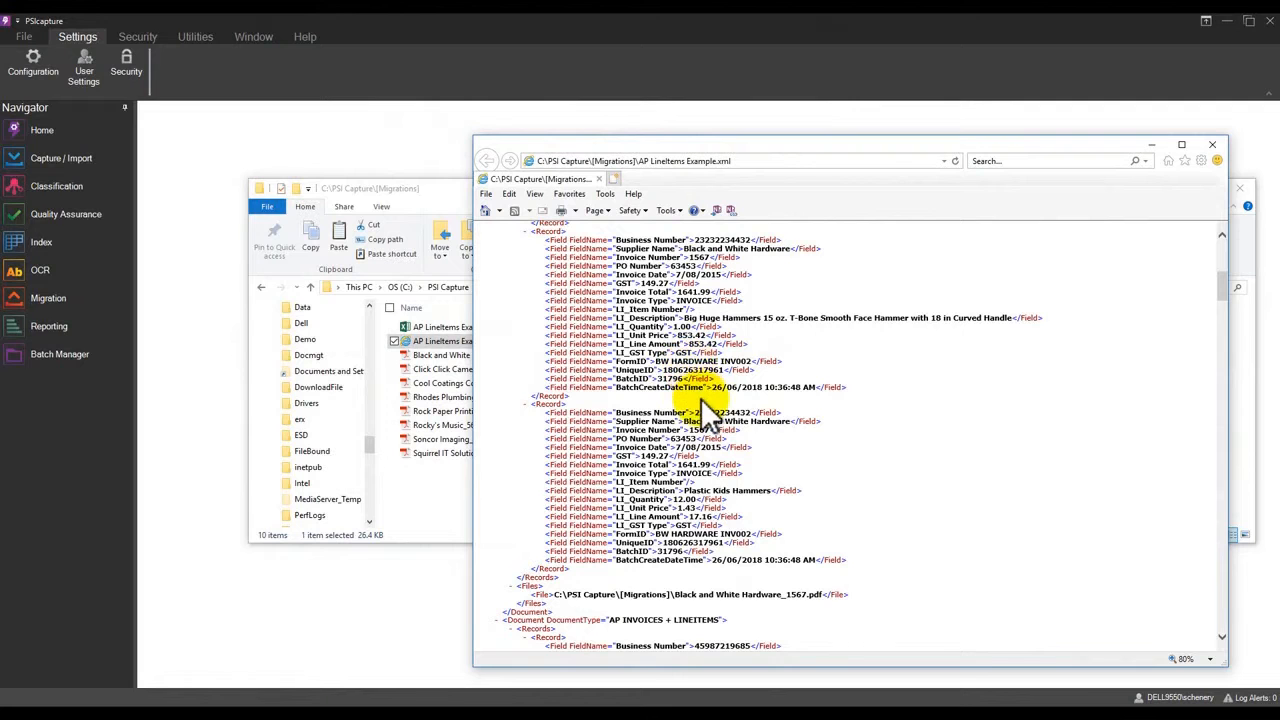
{"action": "scroll", "coordinate": [701, 400], "scroll_direction": "down", "scroll_amount": 3}
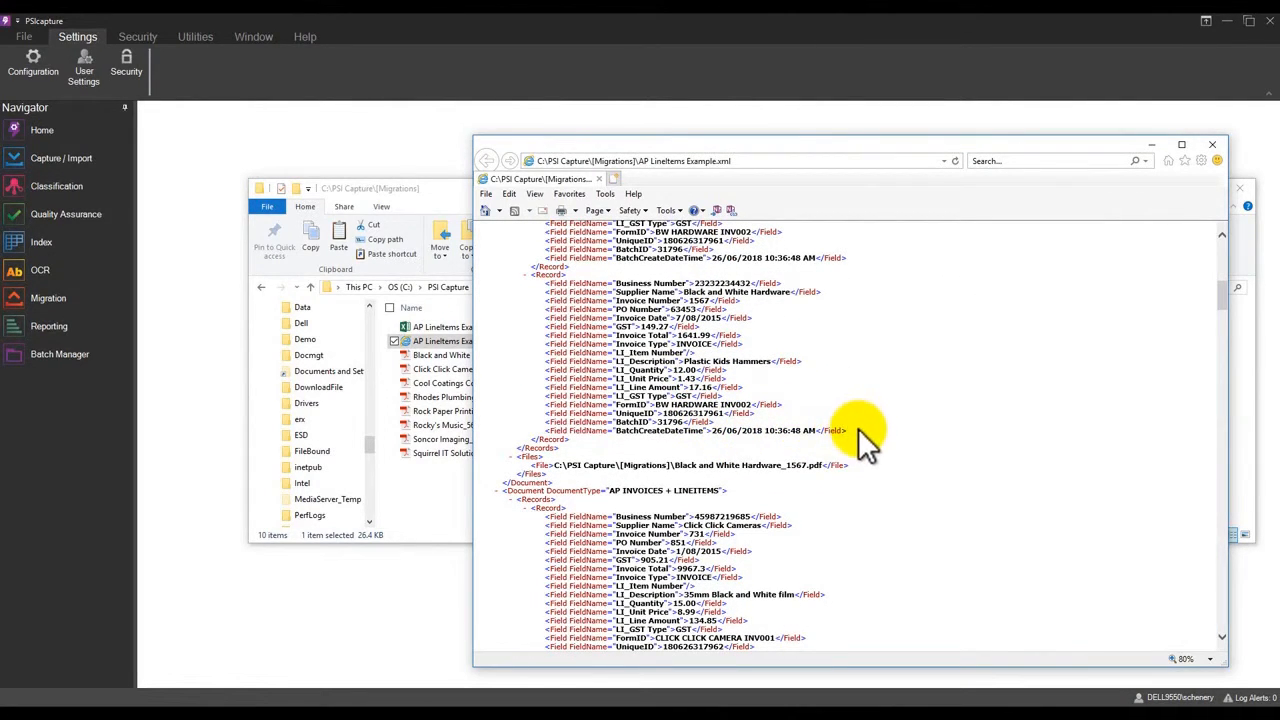
{"action": "left_click_drag", "start_coordinate": [858, 430], "coordinate": [535, 282]}
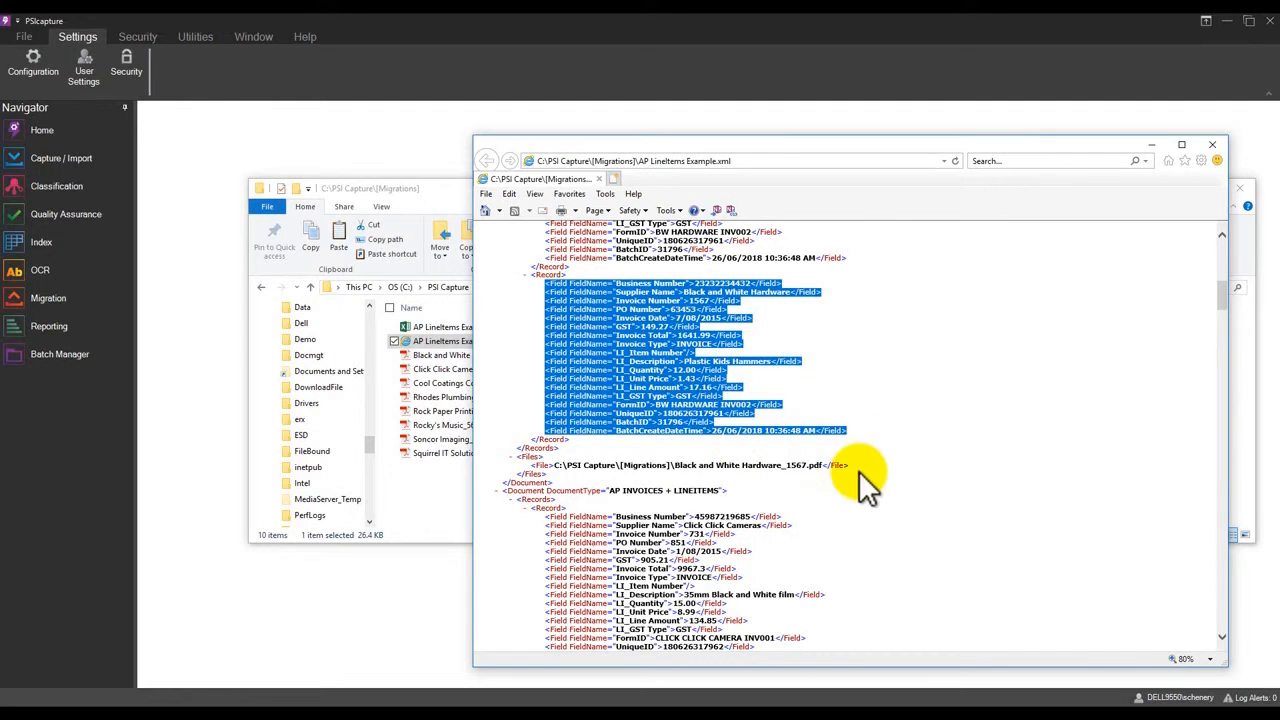
{"action": "left_click_drag", "start_coordinate": [849, 466], "coordinate": [534, 460]}
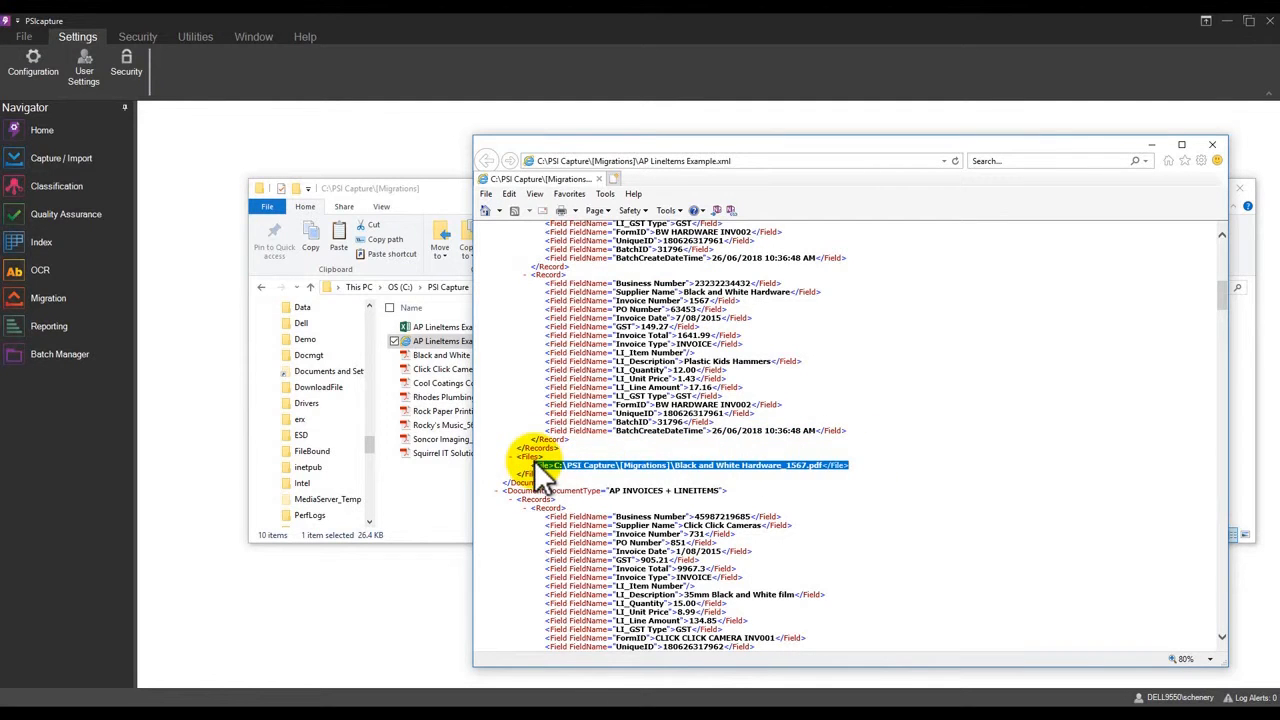
{"action": "left_click", "coordinate": [1216, 150]}
- Open AP LineItems Example.csv in Excel, autofit all columns, review the Black and White Hardware line items, and close it without saving
{"action": "left_click", "coordinate": [452, 329]}
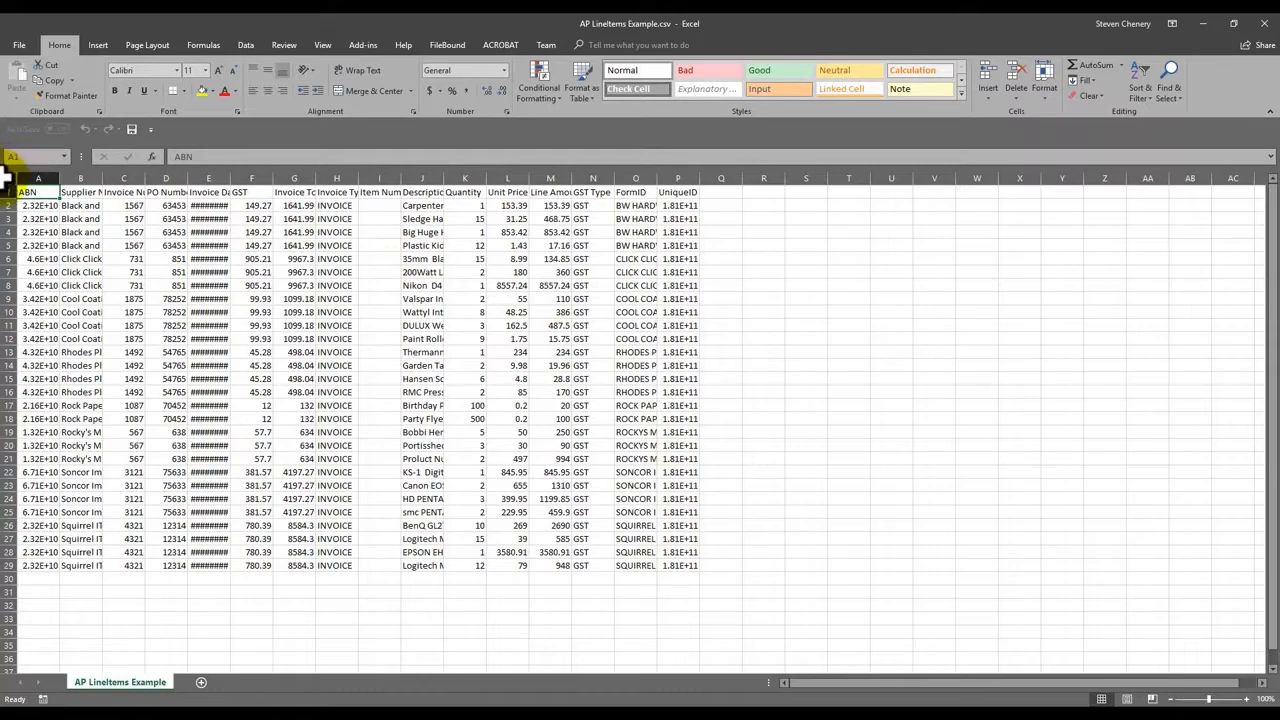
{"action": "left_click", "coordinate": [9, 180]}
{"action": "double_click", "coordinate": [59, 178]}
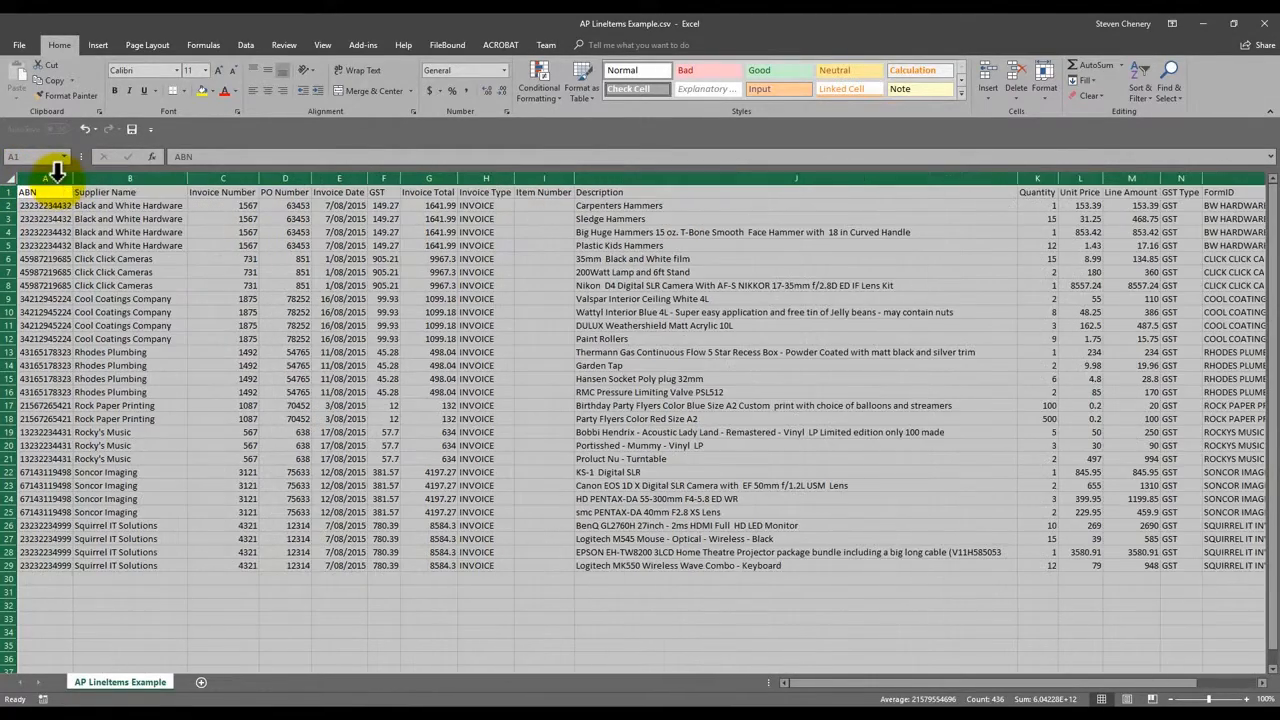
{"action": "left_click_drag", "start_coordinate": [88, 205], "coordinate": [1131, 245]}
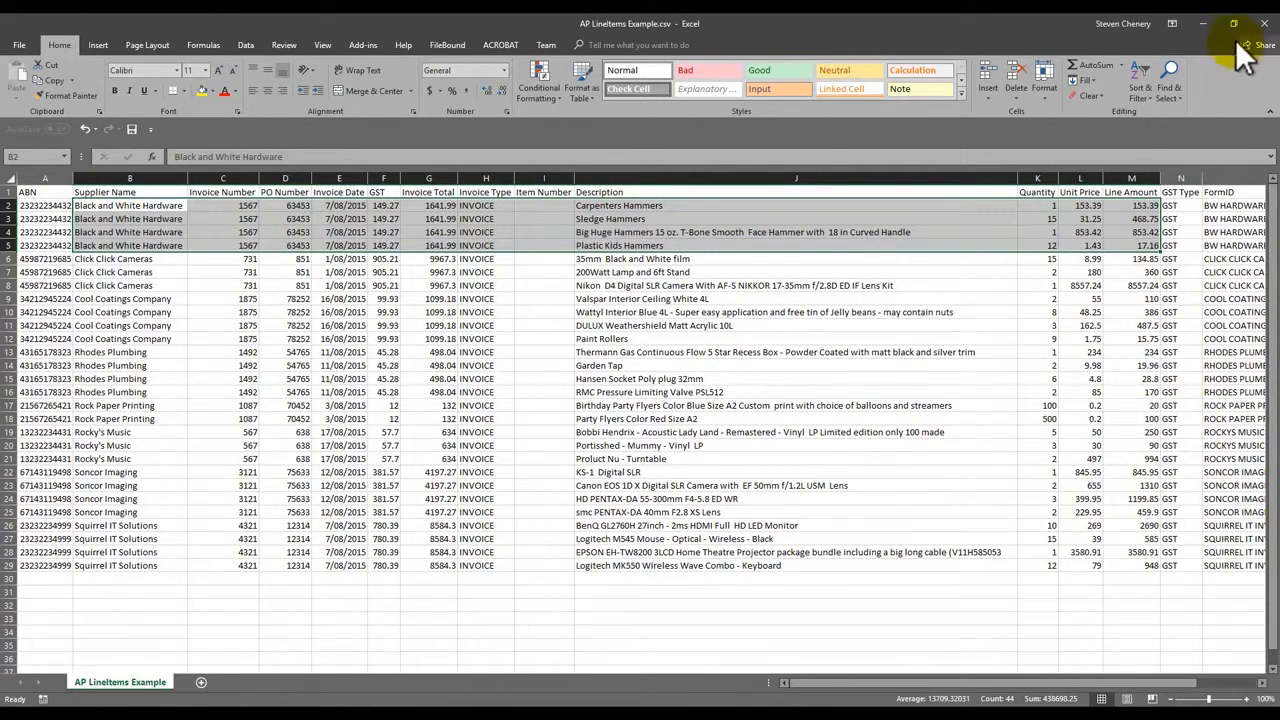
{"action": "left_click", "coordinate": [1257, 22]}
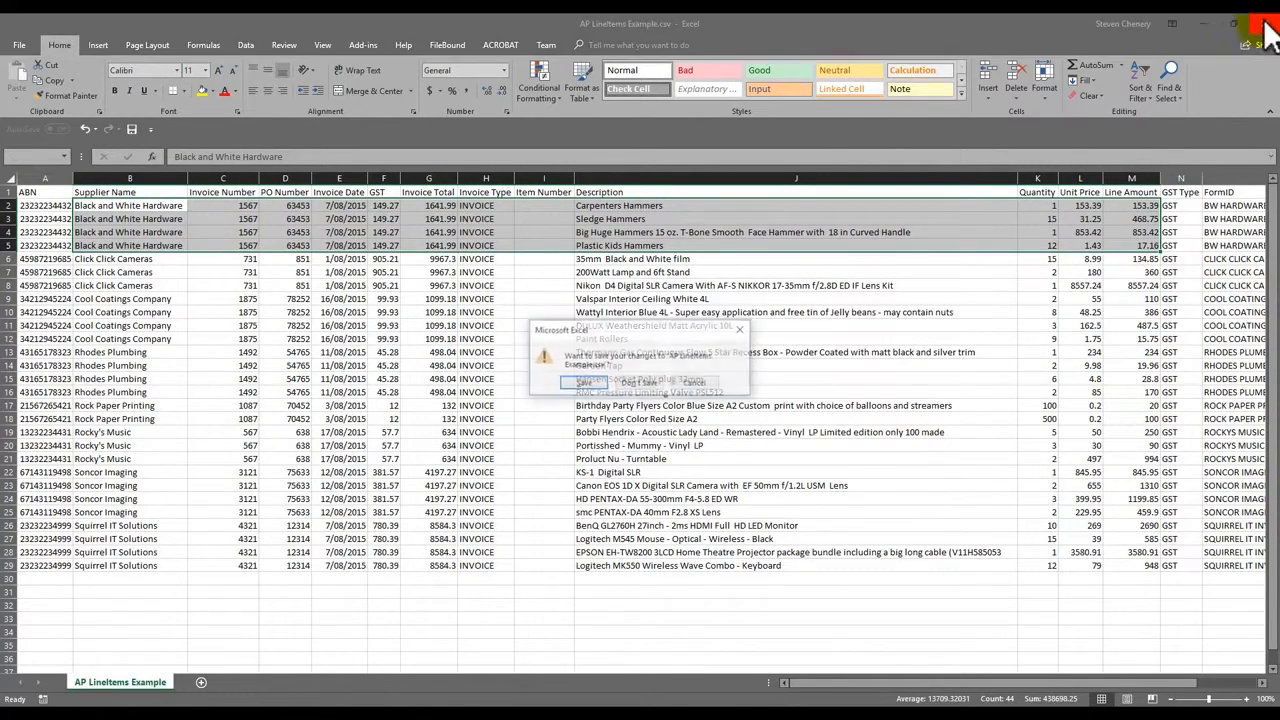
{"action": "left_click", "coordinate": [634, 383]}
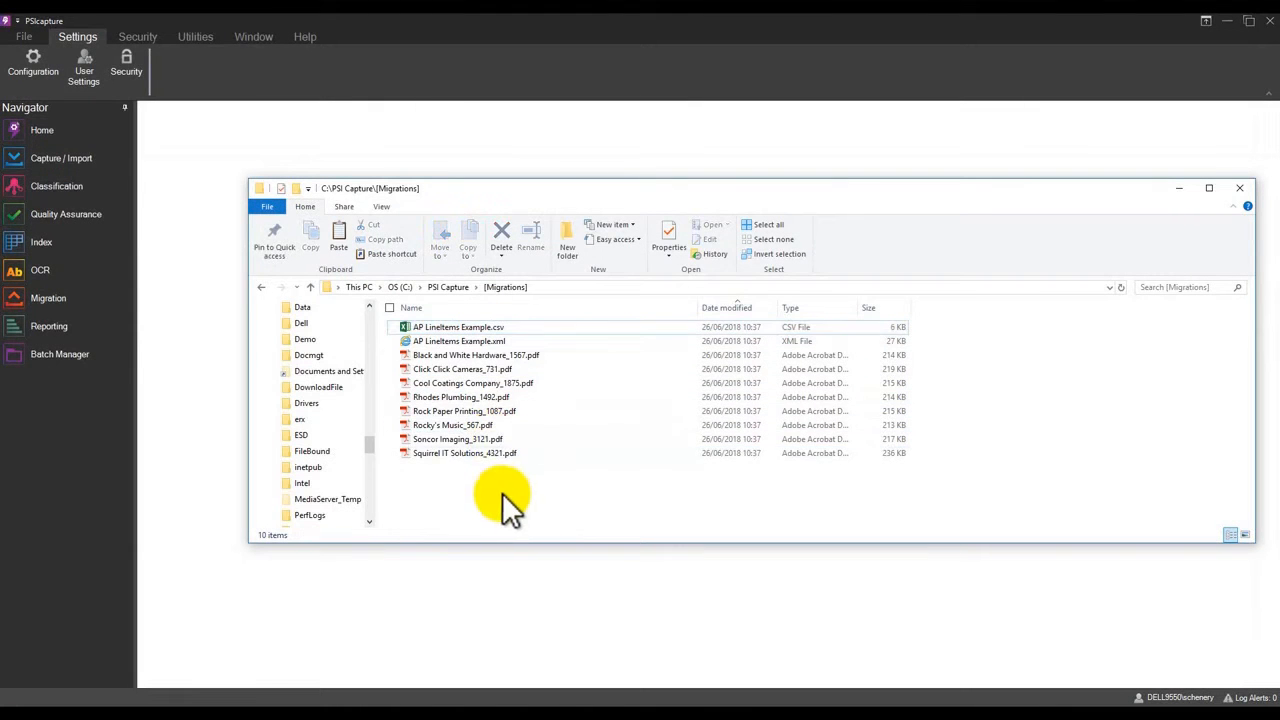
- Delete all files from the [Migrations] folder and paste the copied sample invoice PDFs into the AP FileBound Demo Watch Folder
{"action": "left_click_drag", "start_coordinate": [506, 495], "coordinate": [420, 325]}
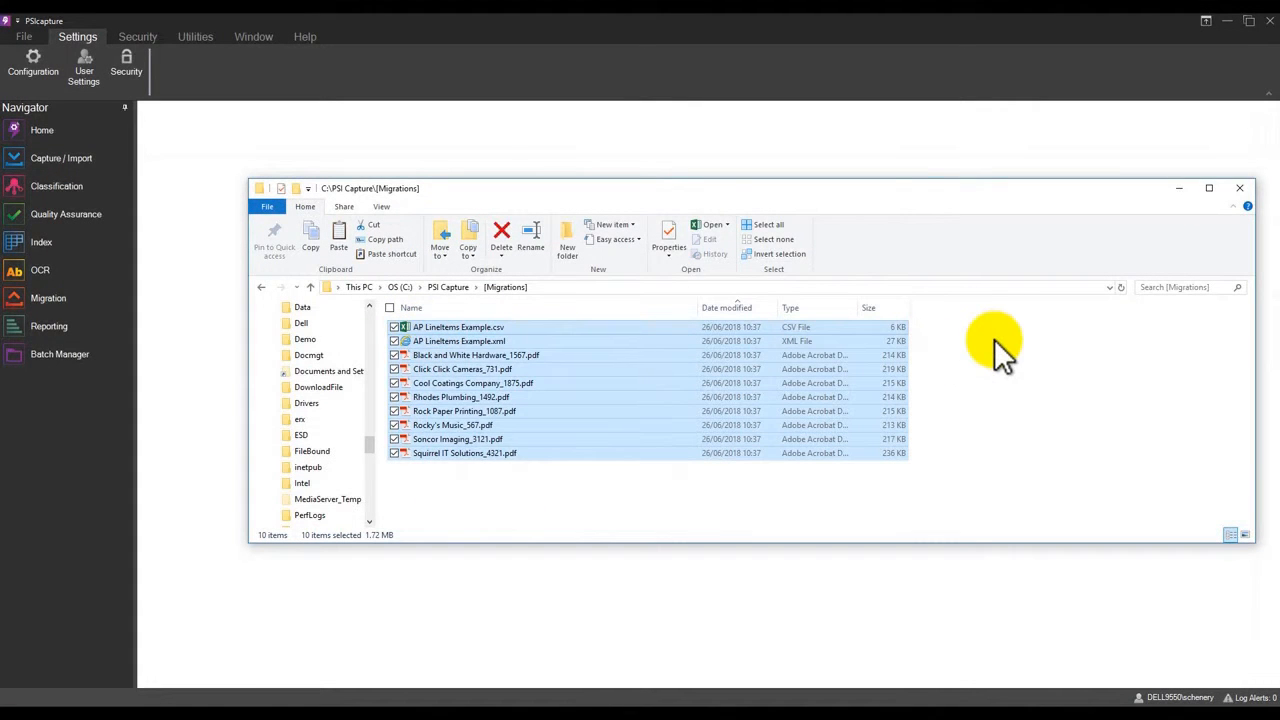
{"action": "key", "text": "Delete"}
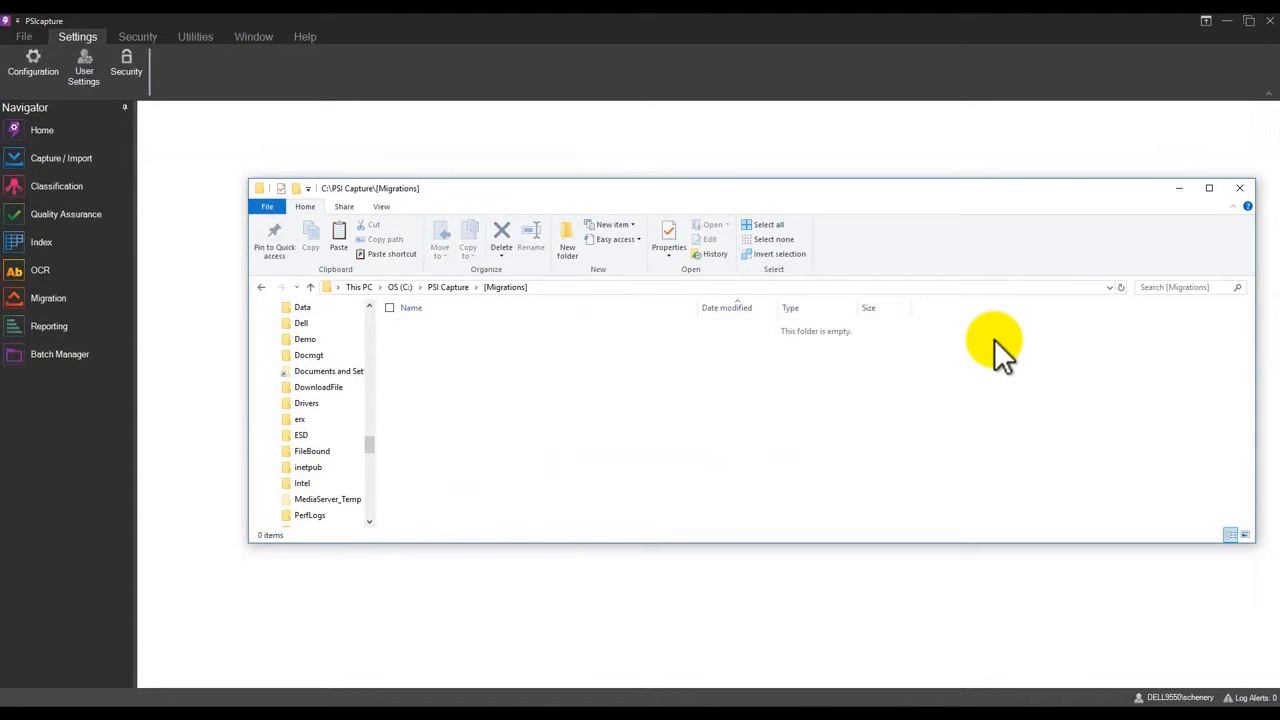
{"action": "left_click_drag", "start_coordinate": [1279, 190], "coordinate": [592, 127]}
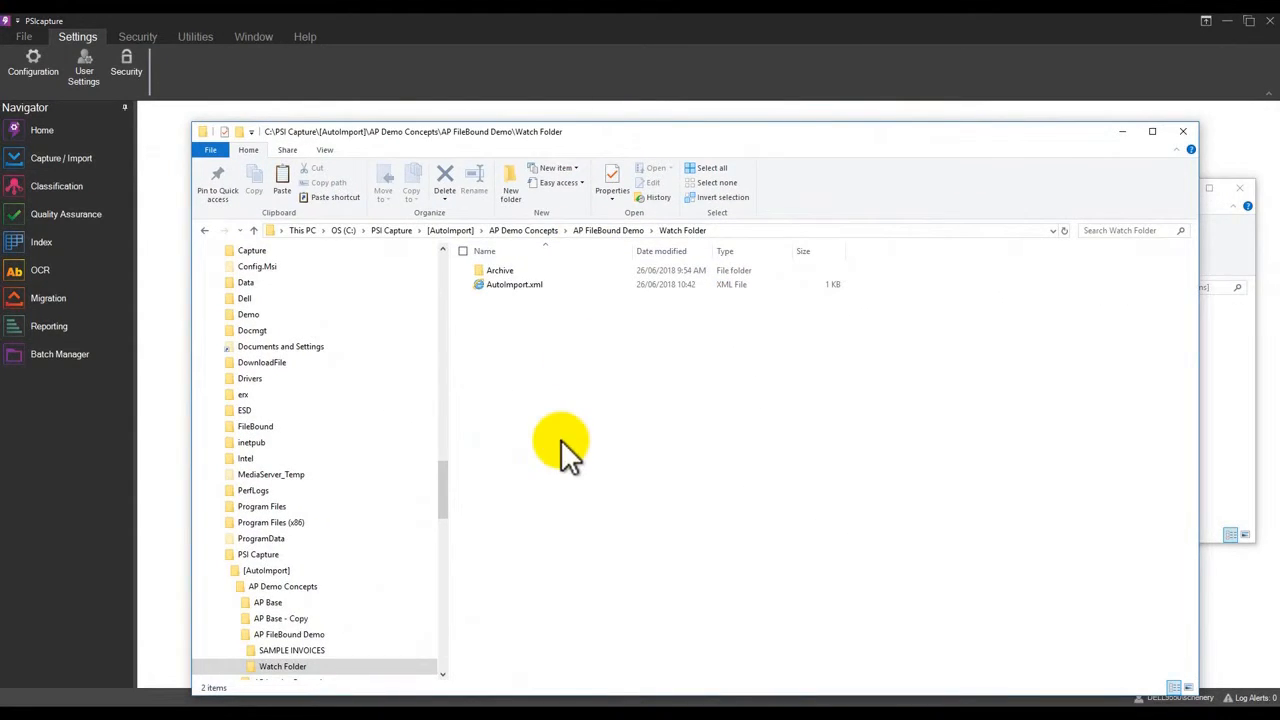
{"action": "key", "text": "ctrl+v"}
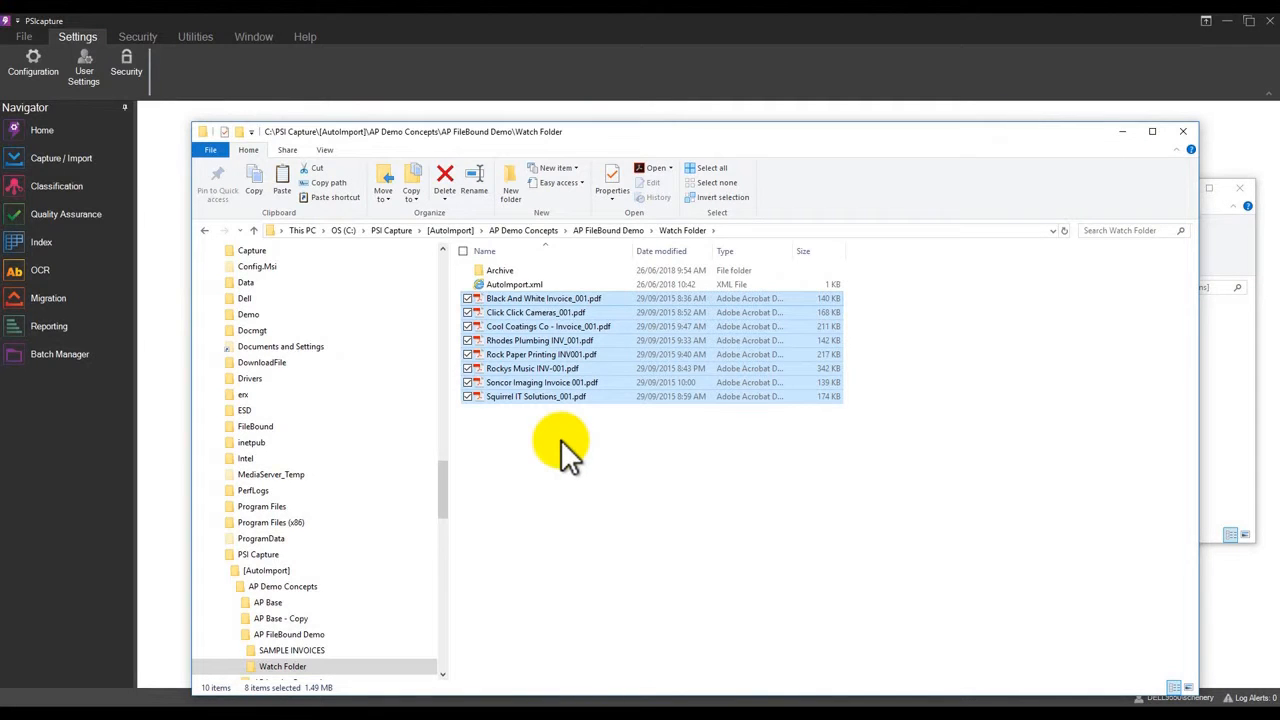
{"action": "left_click", "coordinate": [561, 441]}
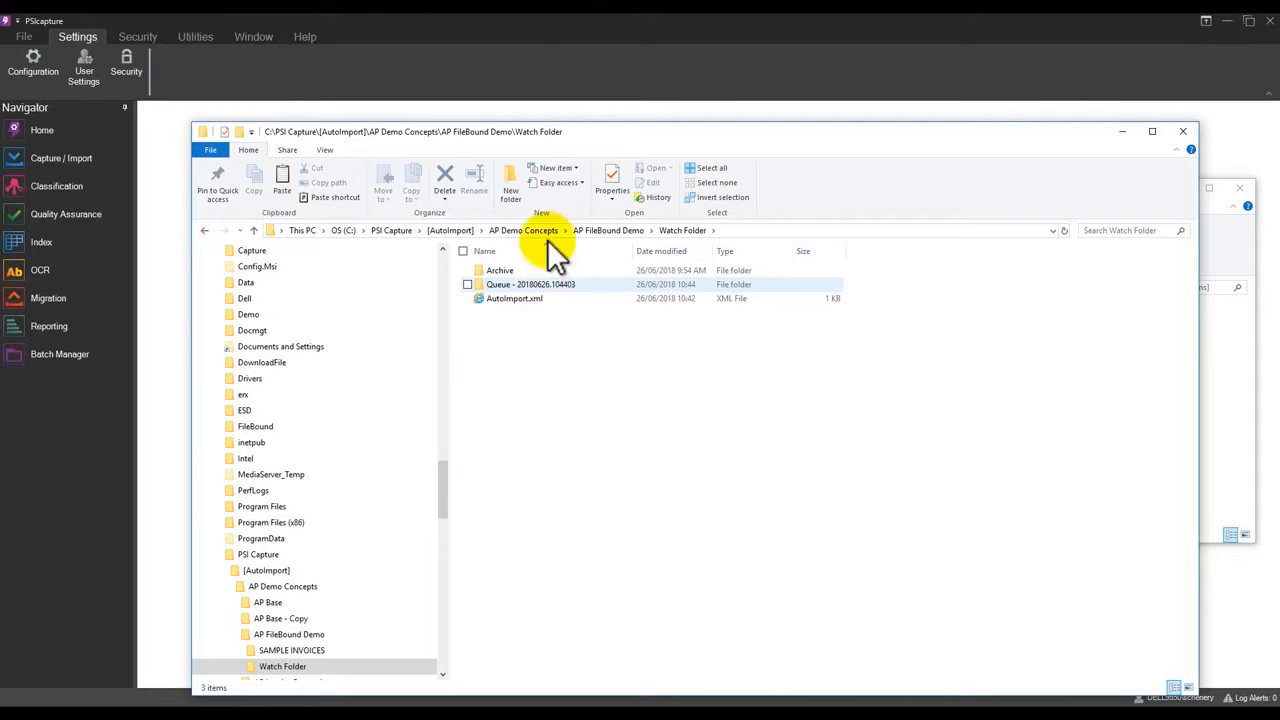
- Switch to PSIcapture, open the Batch Manager, and refresh the shared batch list to check each batch's workflow step and status
{"action": "left_click", "coordinate": [503, 76]}
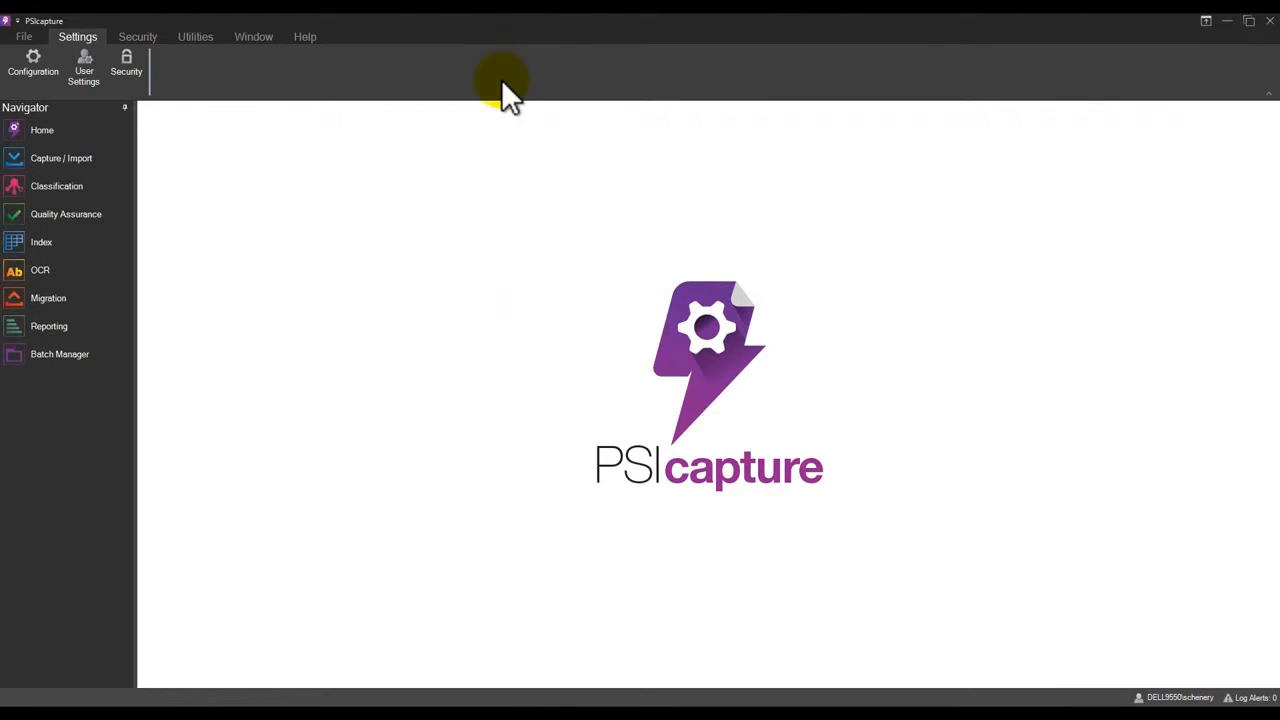
{"action": "left_click", "coordinate": [33, 354]}
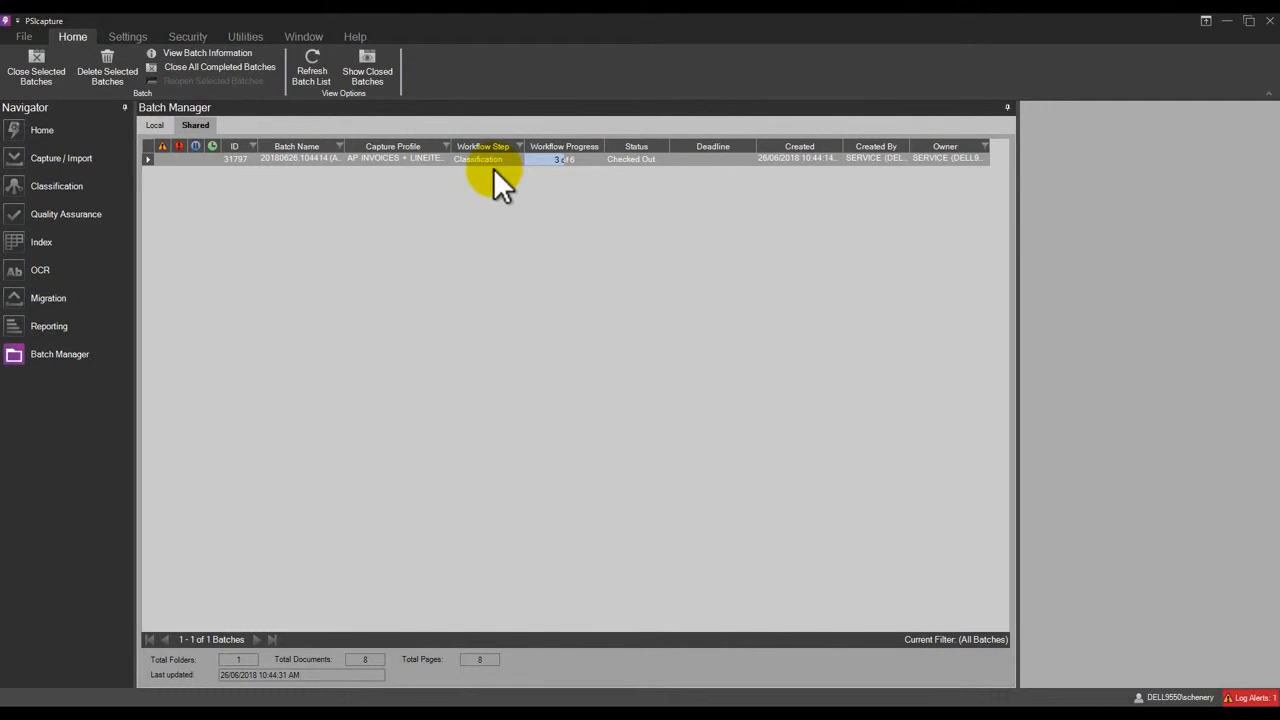
{"action": "left_click", "coordinate": [316, 70]}
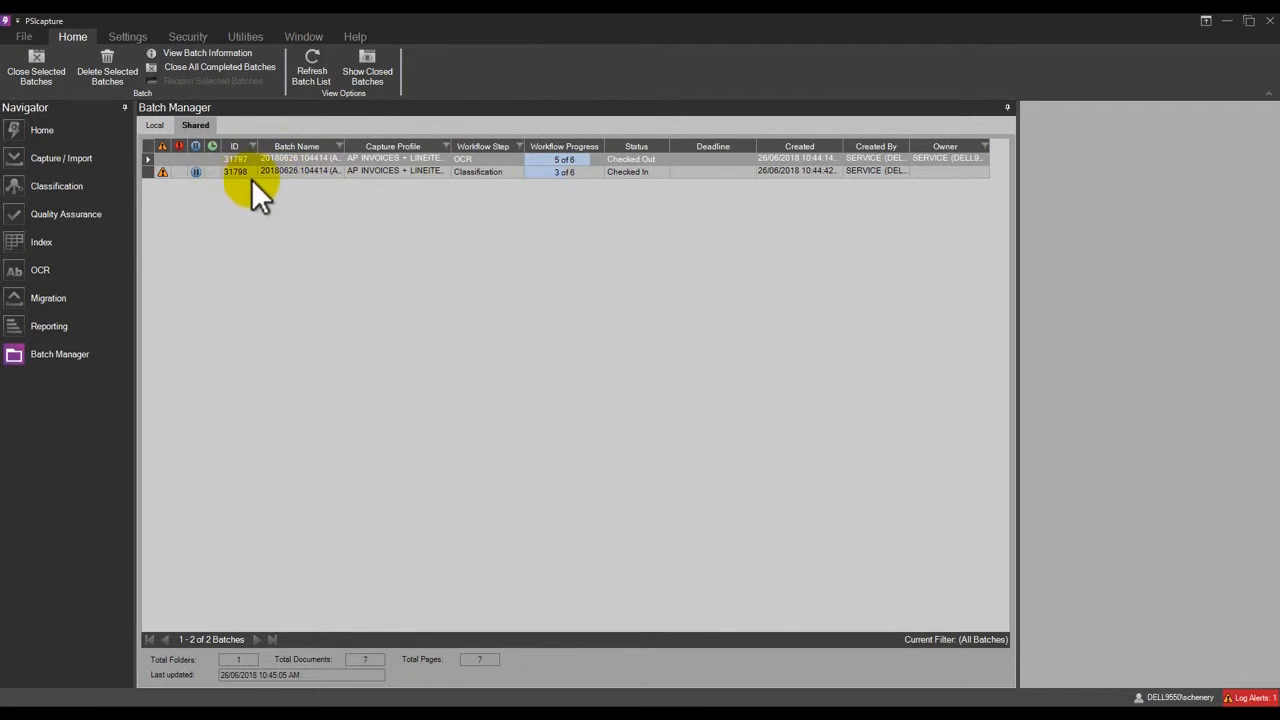
{"action": "left_click", "coordinate": [618, 170]}
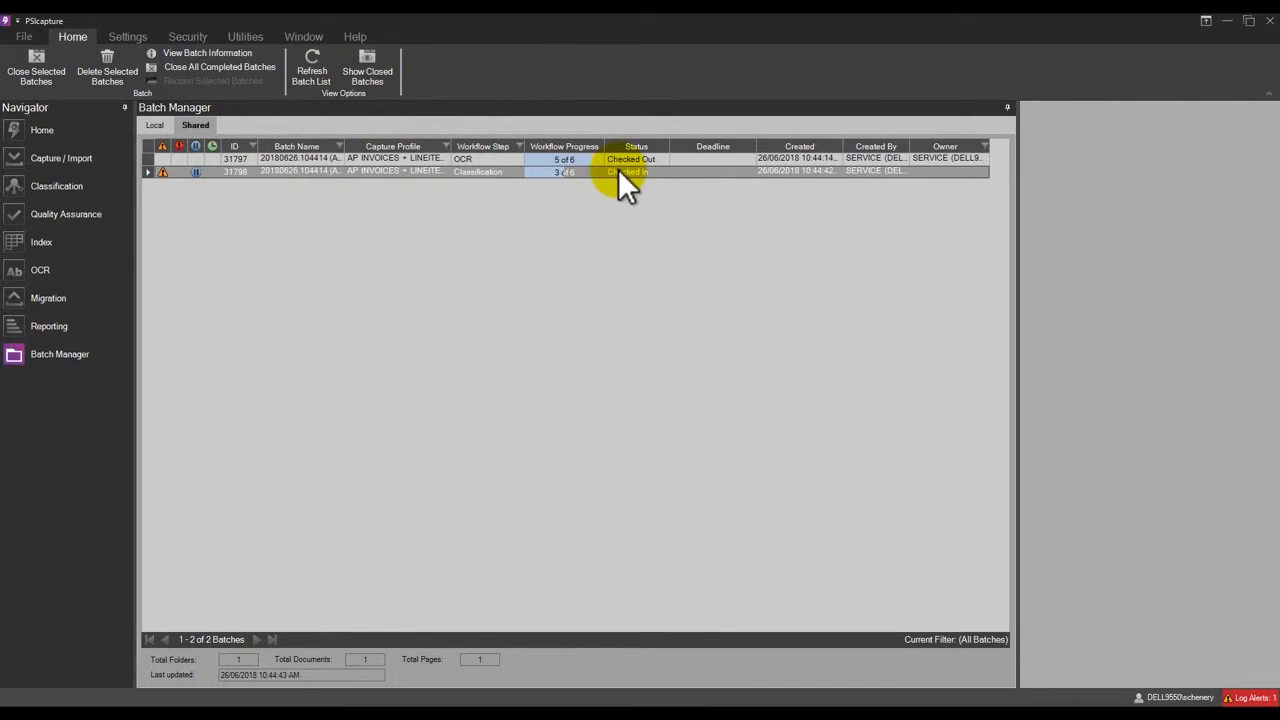
{"action": "left_click", "coordinate": [546, 160]}
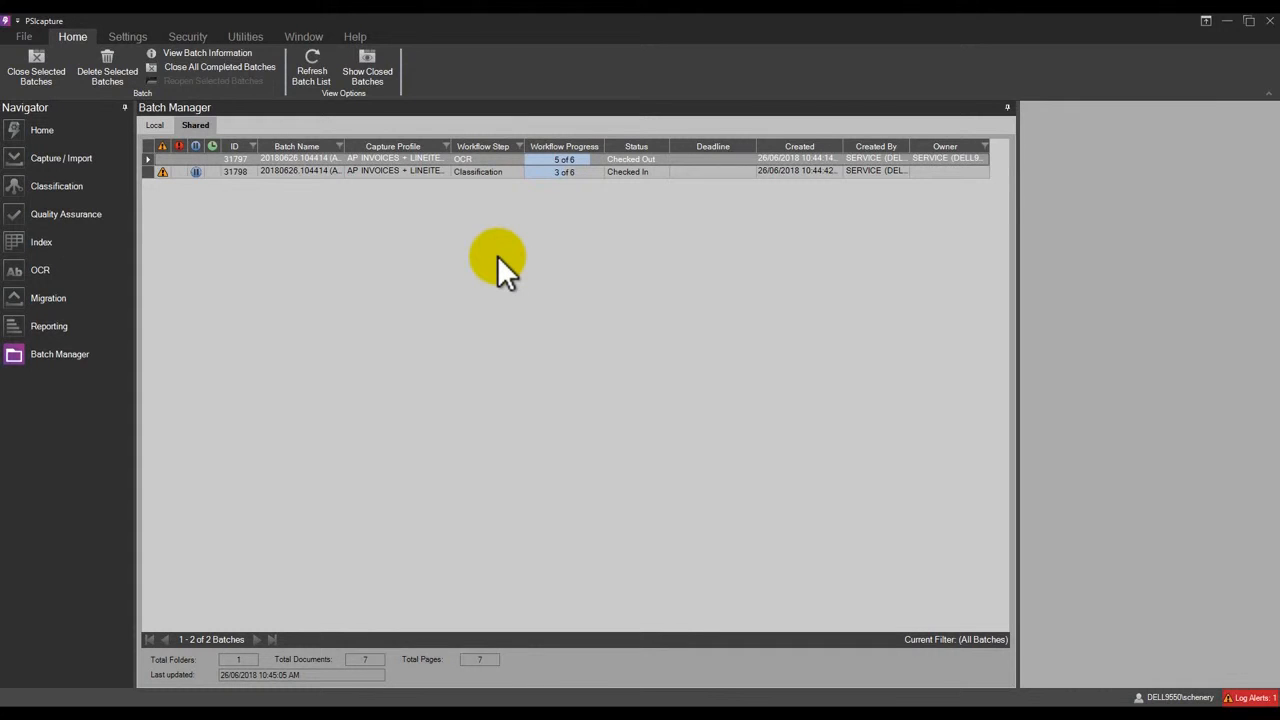
- Check the [Migrations] folder for exported files, refresh the batch list in PSIcapture, and return to the folder
{"action": "mouse_move", "coordinate": [486, 703]}
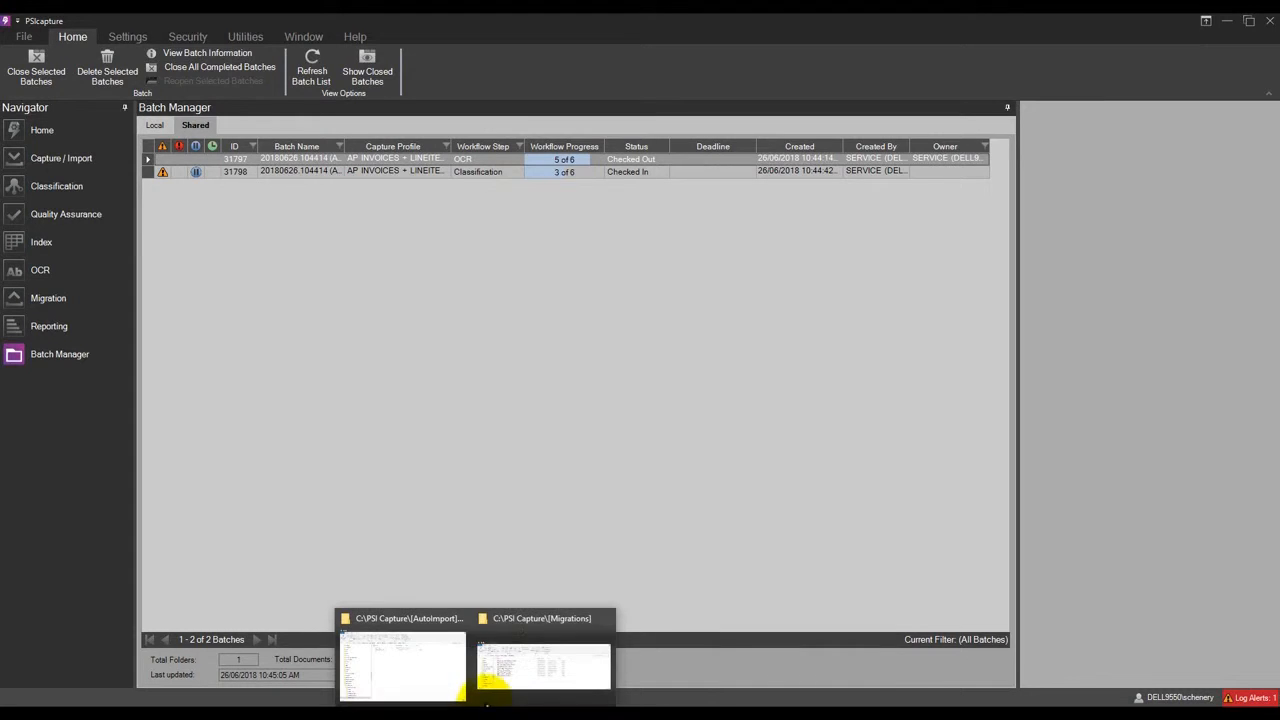
{"action": "left_click", "coordinate": [513, 668]}
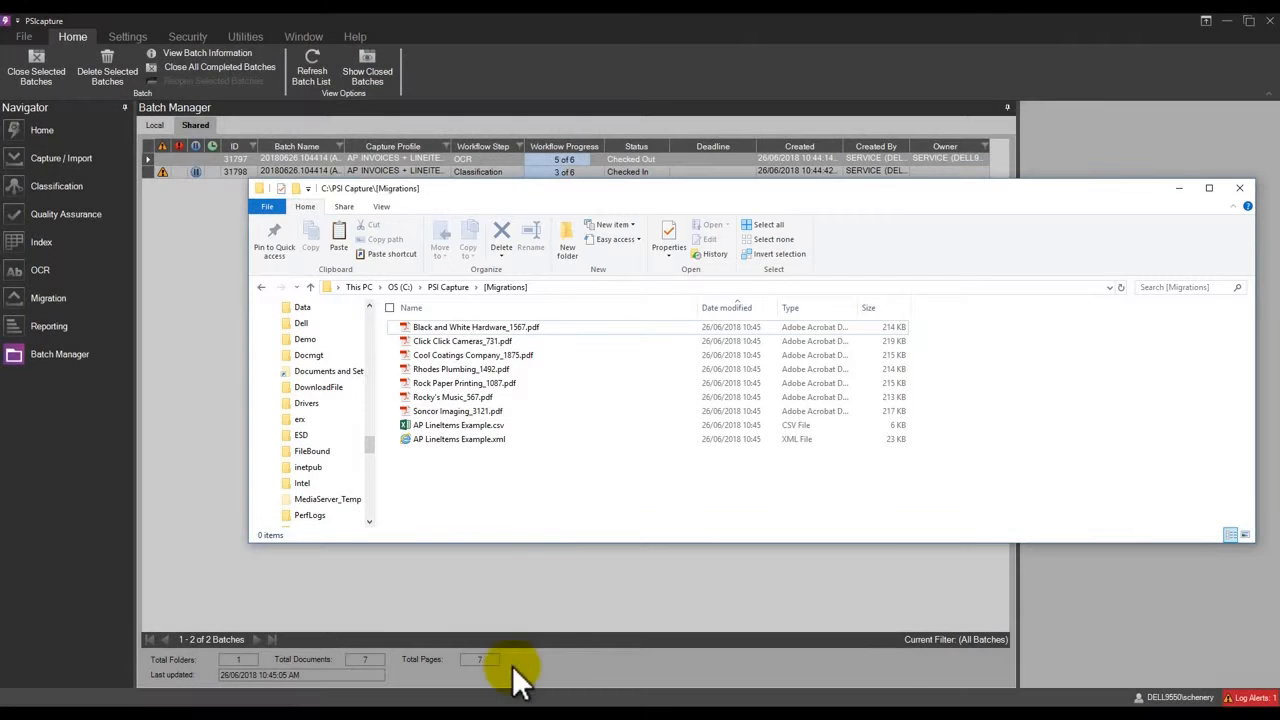
{"action": "left_click", "coordinate": [309, 54]}
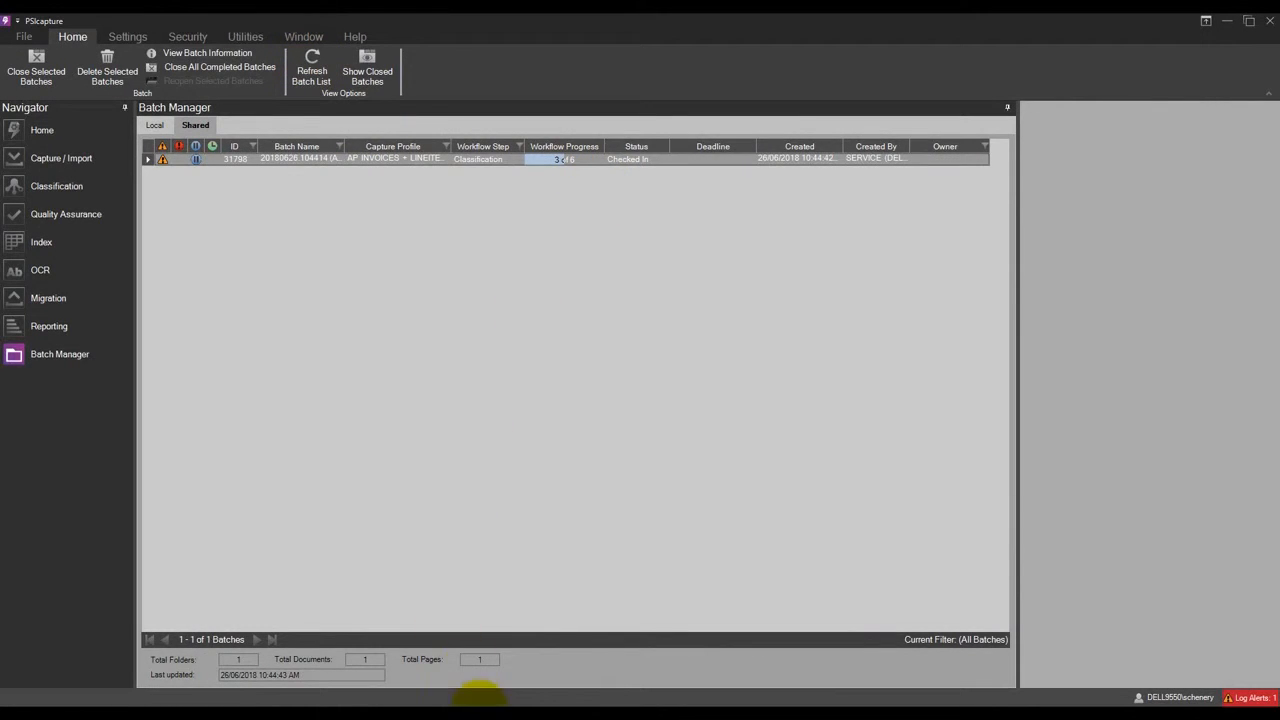
{"action": "mouse_move", "coordinate": [486, 700]}
{"action": "left_click", "coordinate": [516, 670]}
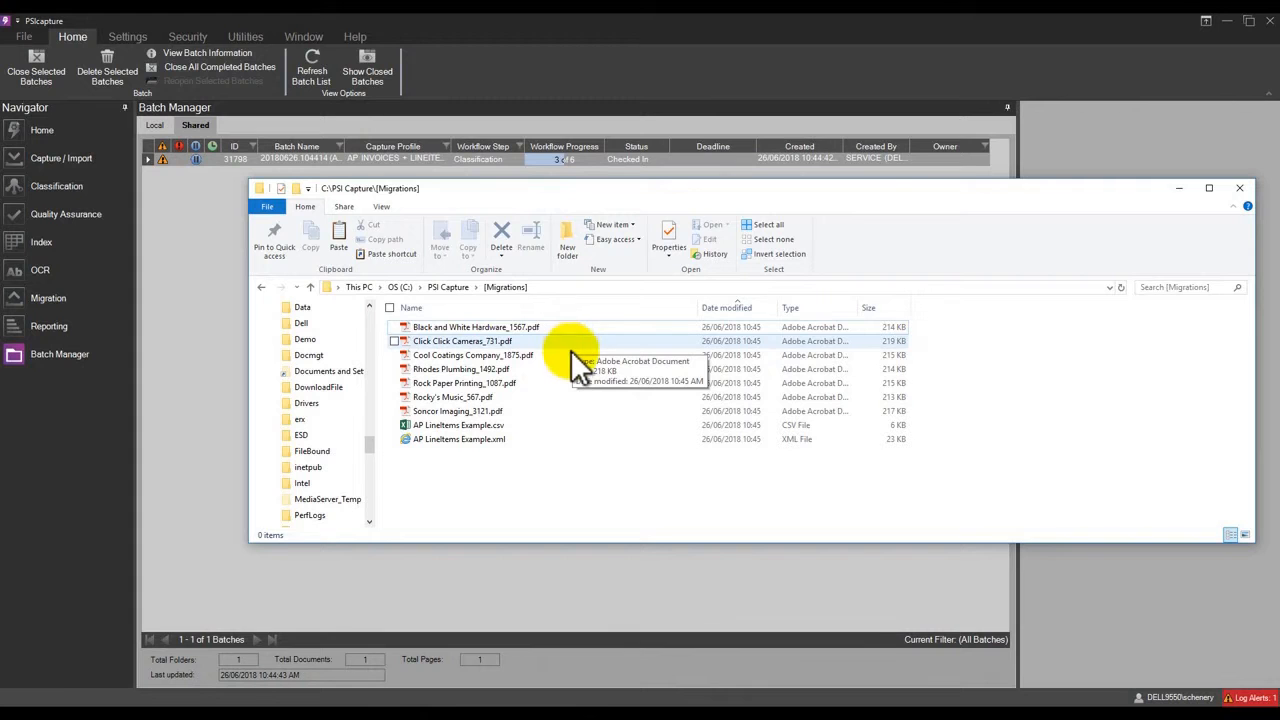
- Open the newly exported AP LineItems Example.csv, autofit its columns, inspect the first supplier's line items, and close it without saving
{"action": "left_click", "coordinate": [507, 427]}
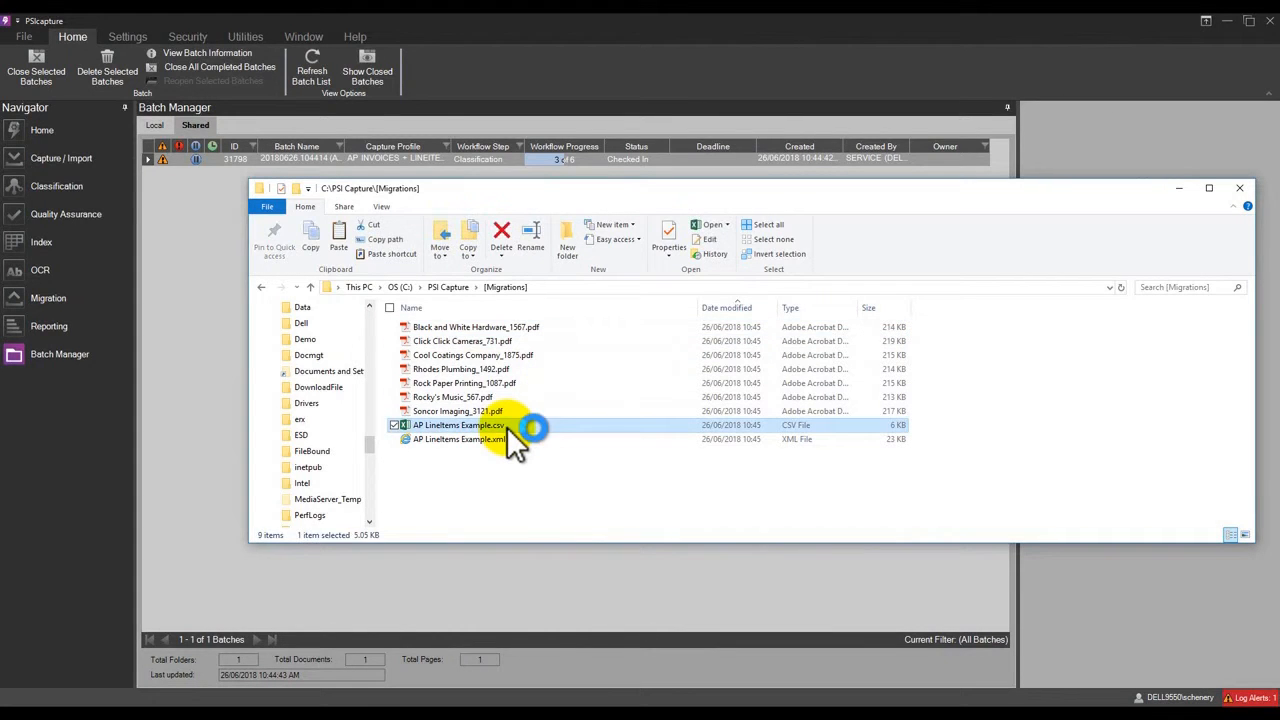
{"action": "double_click", "coordinate": [505, 423]}
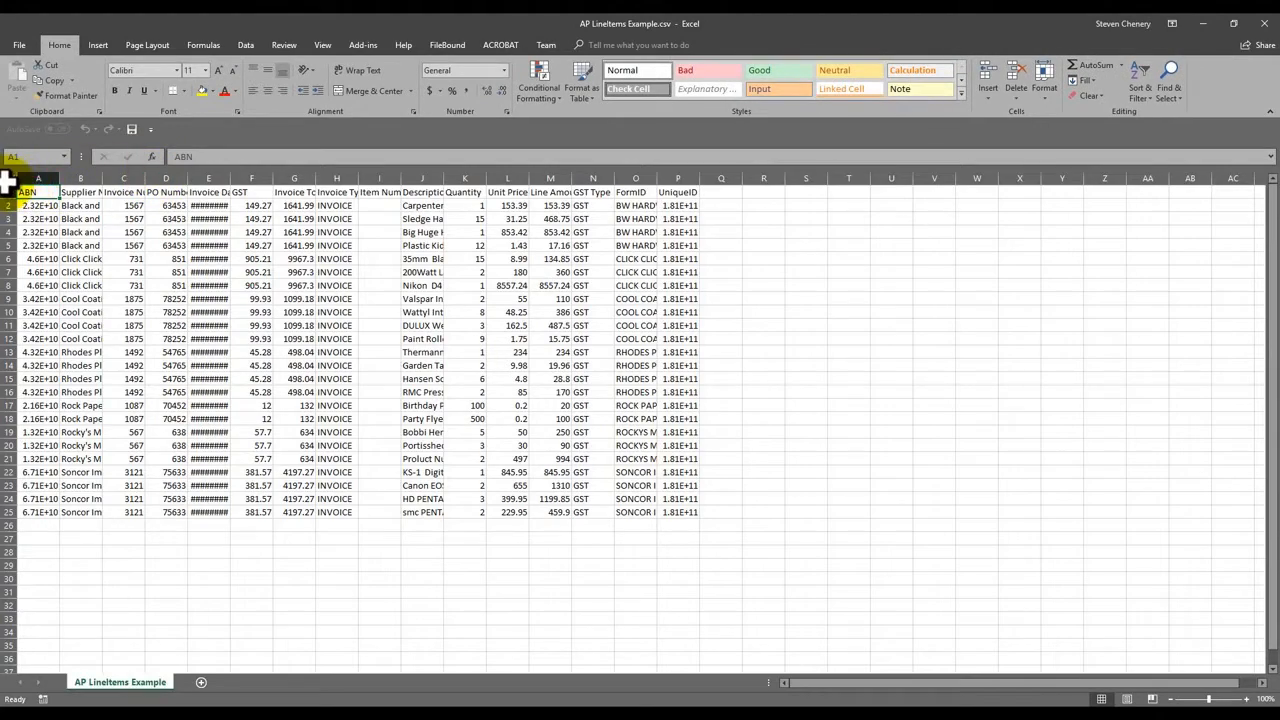
{"action": "left_click", "coordinate": [10, 178]}
{"action": "double_click", "coordinate": [59, 178]}
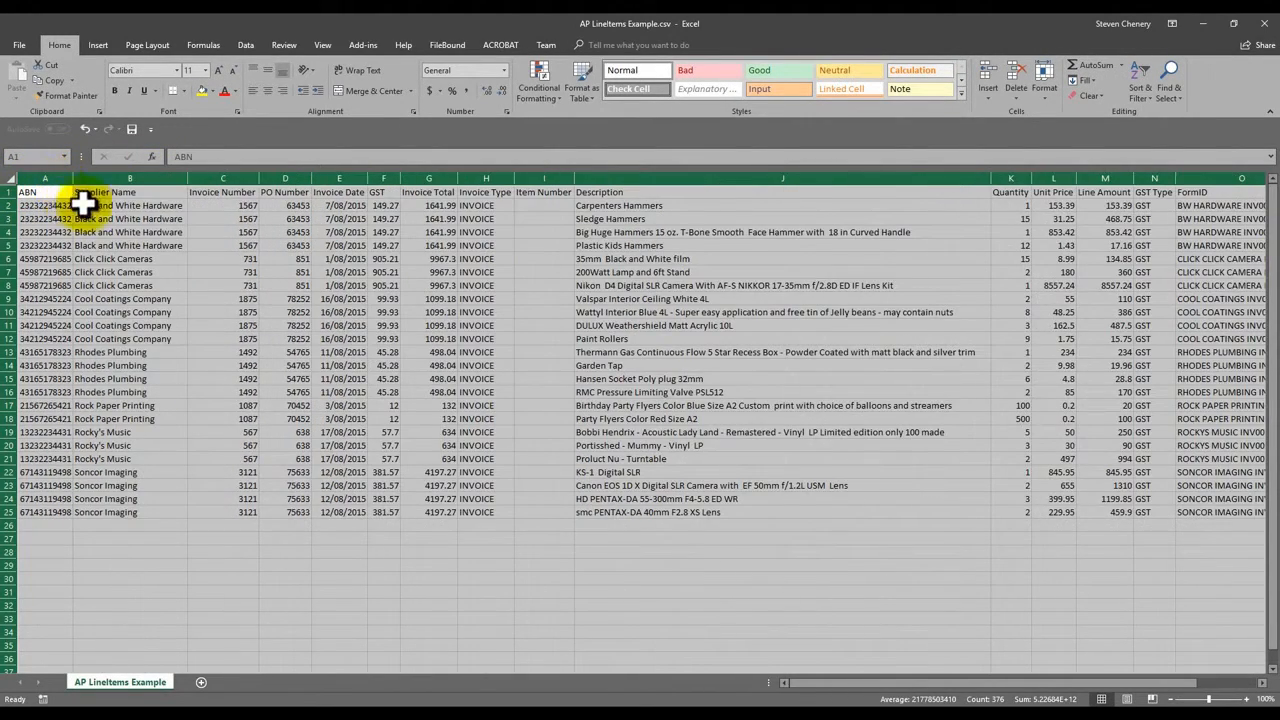
{"action": "left_click_drag", "start_coordinate": [86, 205], "coordinate": [1145, 245]}
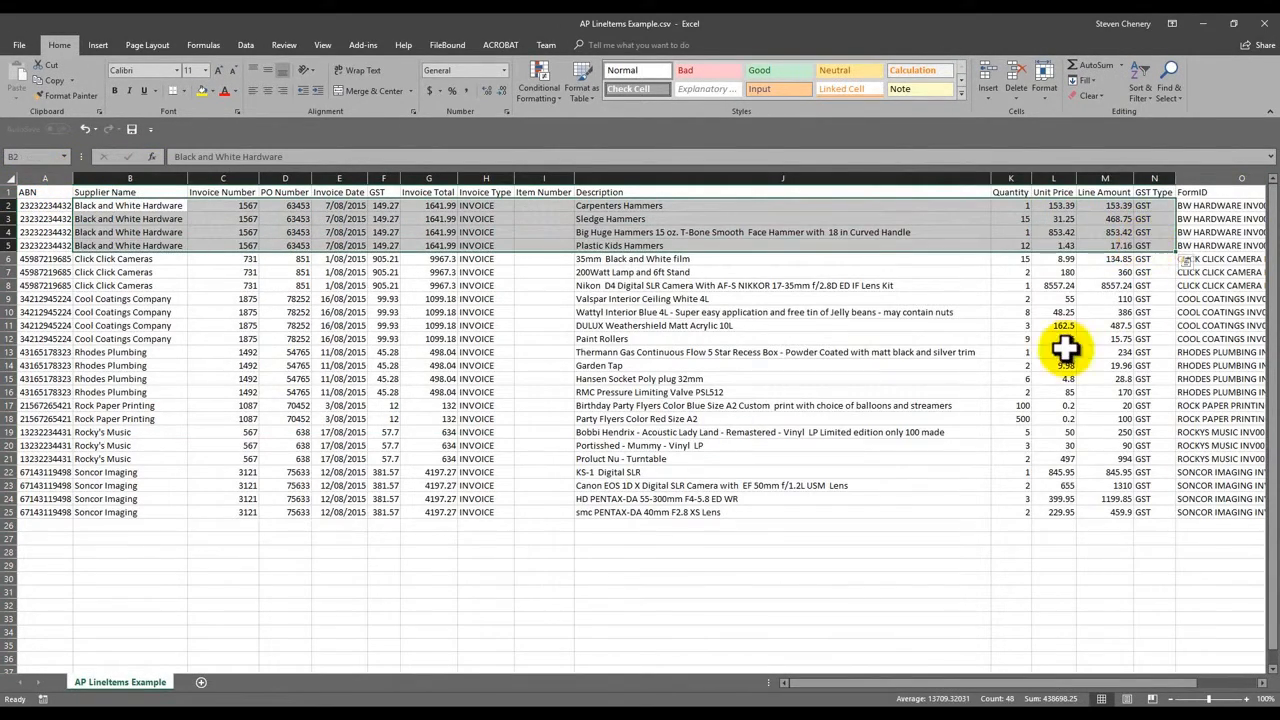
{"action": "left_click", "coordinate": [1264, 23]}
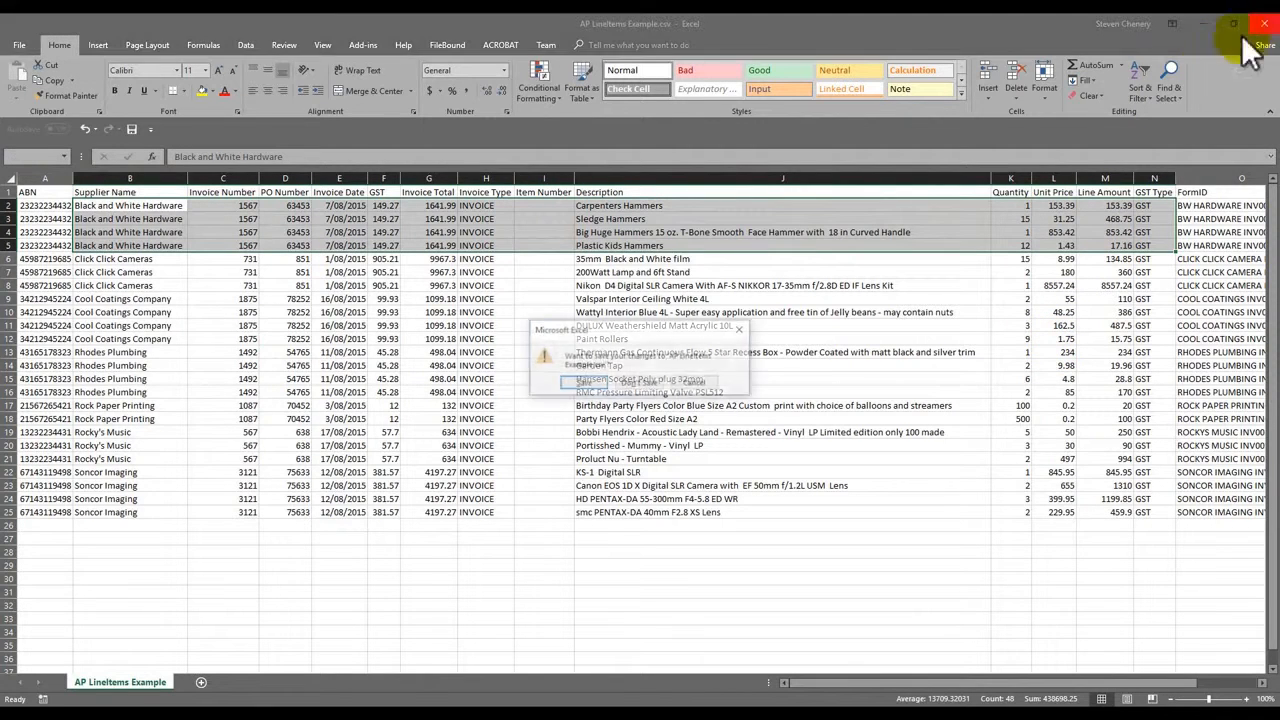
{"action": "left_click", "coordinate": [640, 383]}
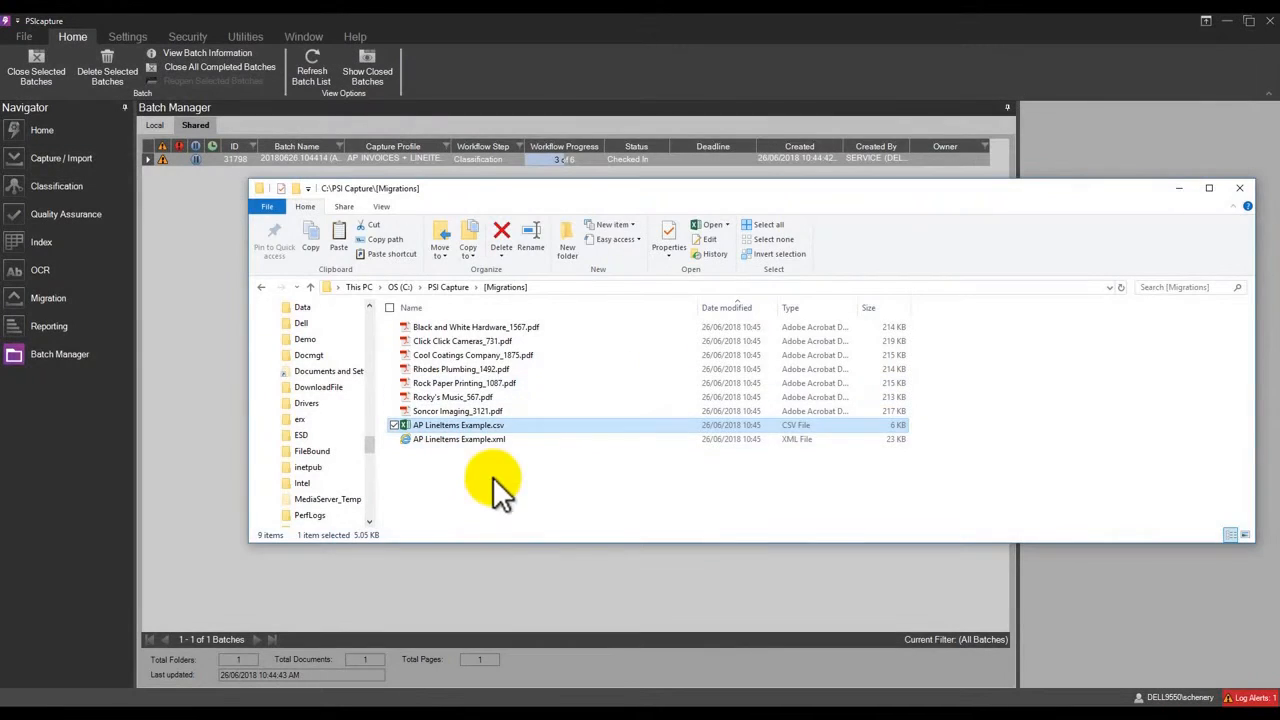
- Delete all exported files from the [Migrations] folder and return to PSIcapture's Batch Manager
{"action": "left_click_drag", "start_coordinate": [529, 473], "coordinate": [438, 322]}
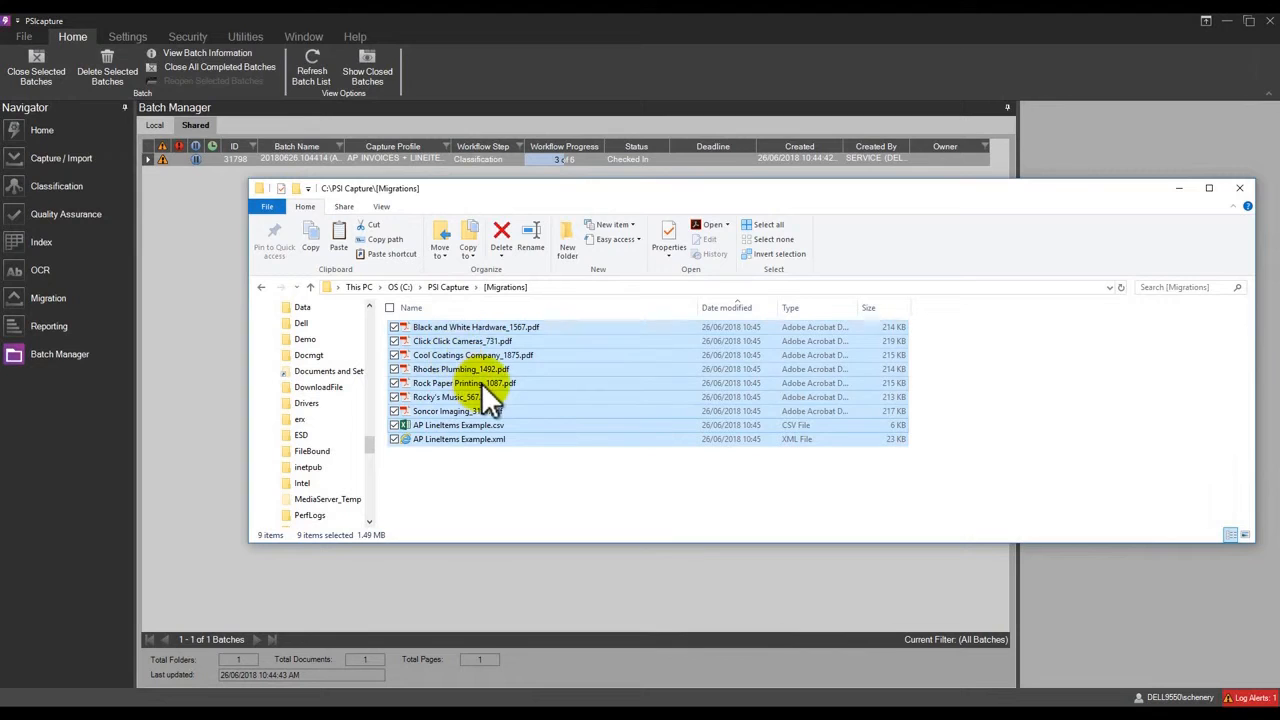
{"action": "key", "text": "Delete"}
{"action": "left_click", "coordinate": [195, 245]}
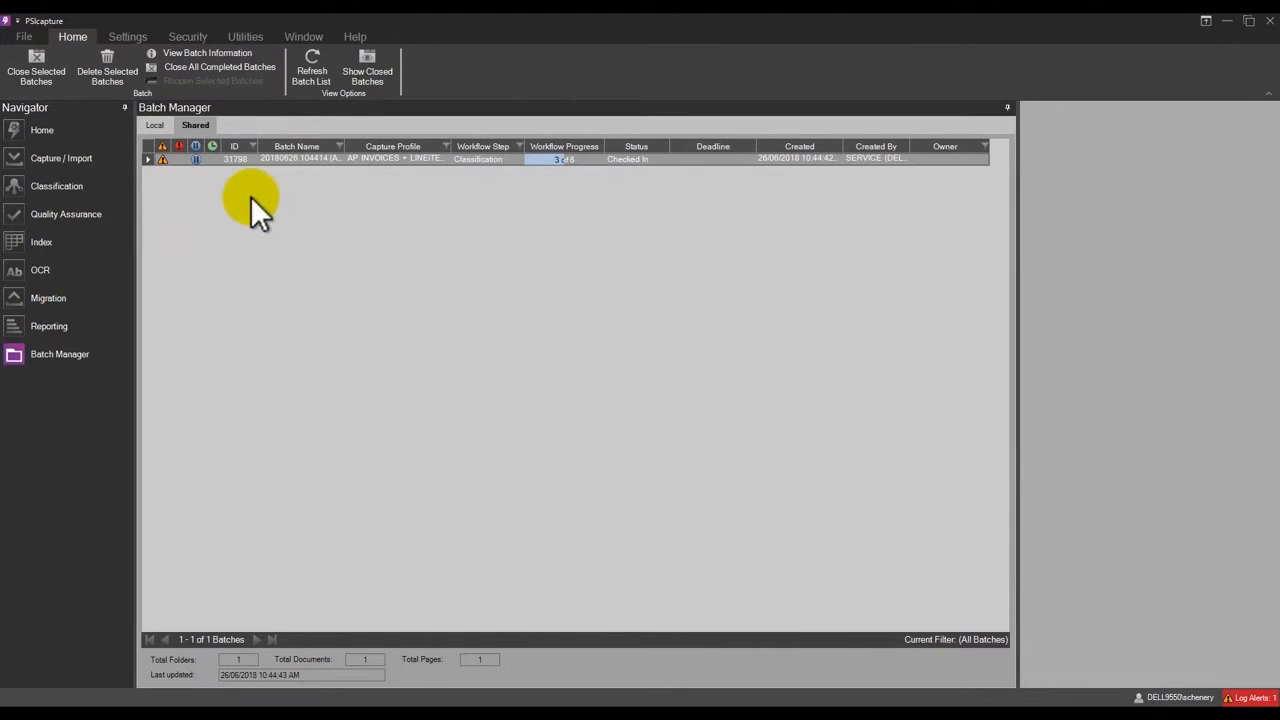
- Open the remaining shared exceptions batch in Classification and view its classification results for correction
{"action": "right_click", "coordinate": [305, 159]}
{"action": "left_click", "coordinate": [323, 186]}
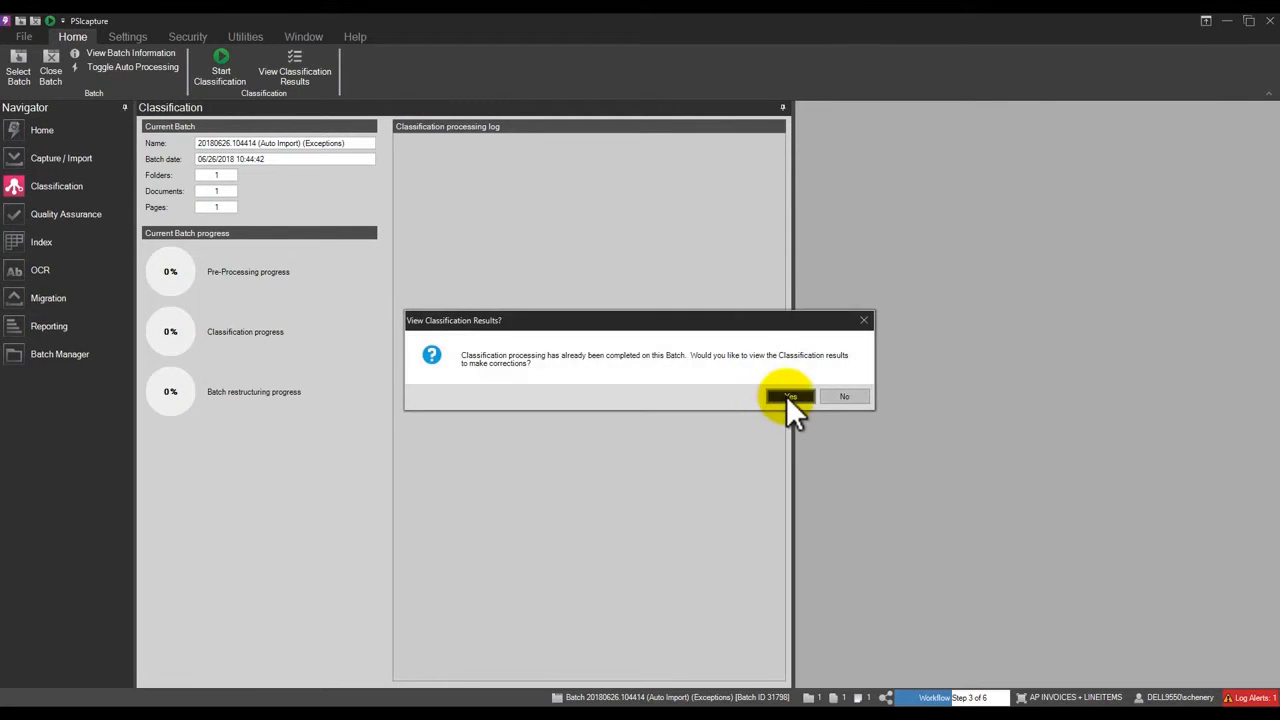
{"action": "left_click", "coordinate": [786, 395]}
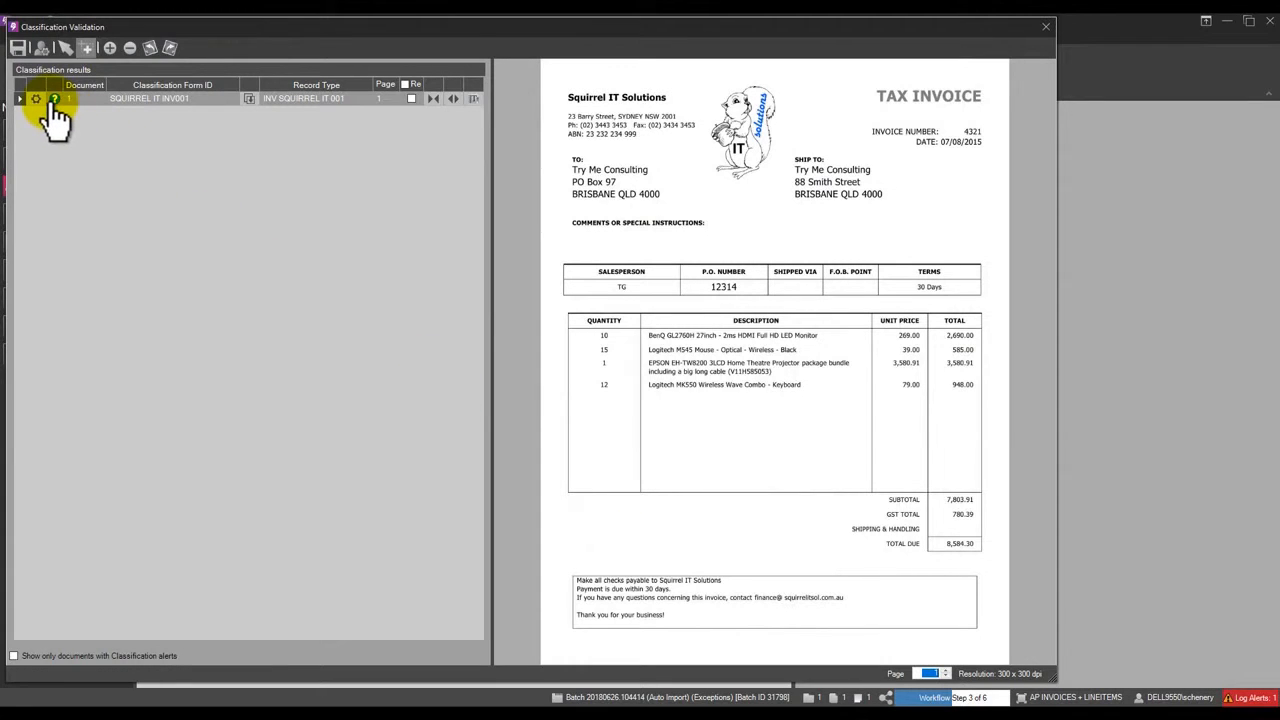
- Open the configuration of the Squirrel IT Solutions invoice document, choosing to validate its existing classification form
{"action": "mouse_move", "coordinate": [57, 118]}
{"action": "left_click", "coordinate": [38, 98]}
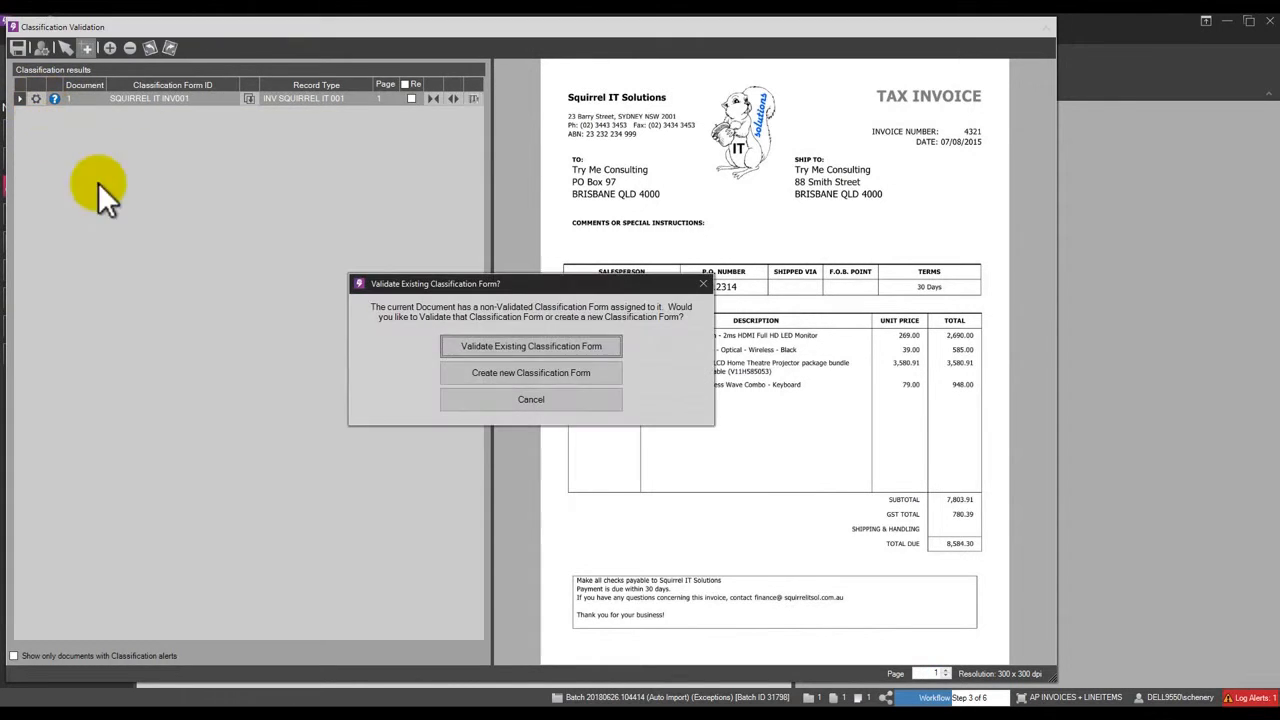
{"action": "left_click", "coordinate": [584, 352]}
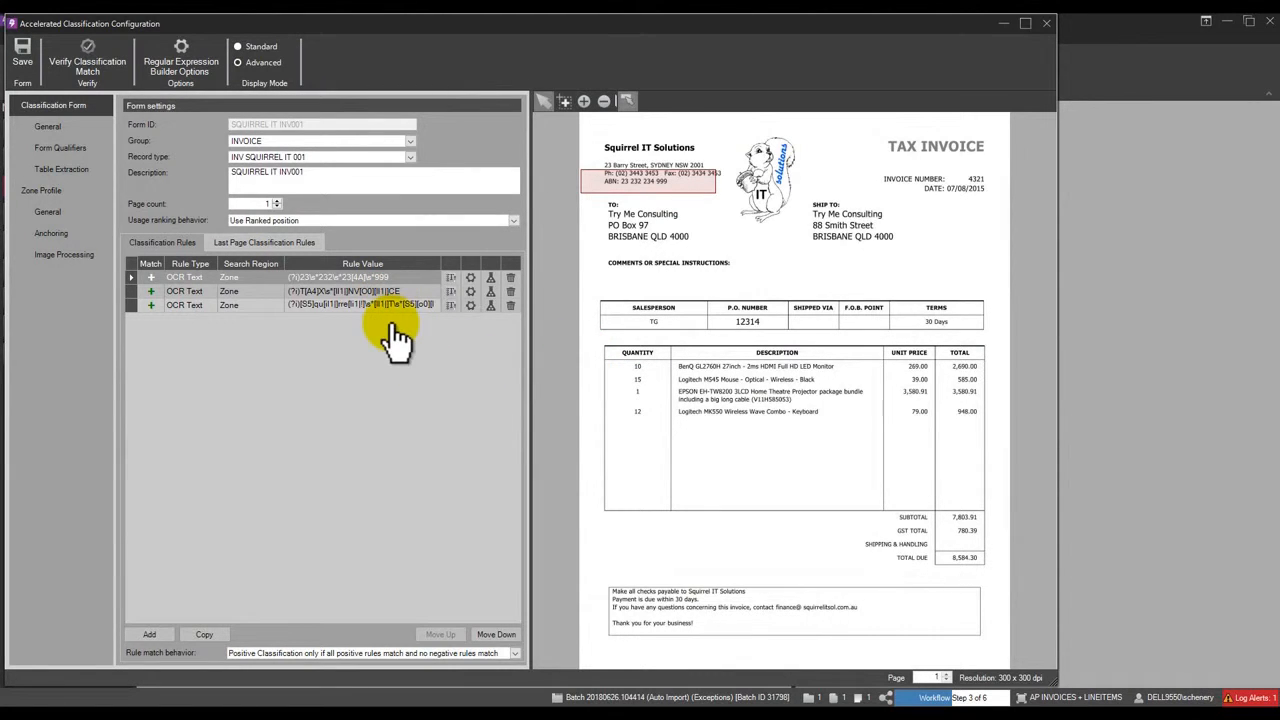
- Delete the third classification rule and recreate it from the "Squirrel IT Solutions" text on the invoice
{"action": "left_click", "coordinate": [510, 305]}
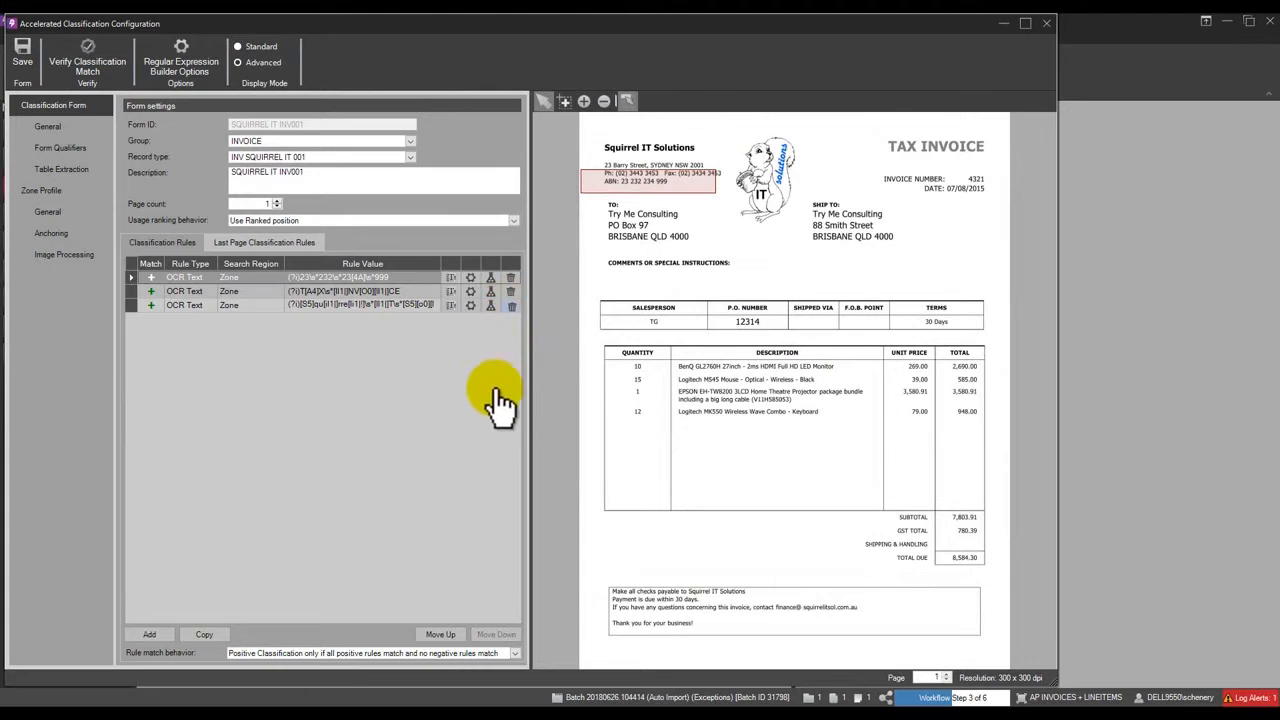
{"action": "left_click", "coordinate": [595, 388]}
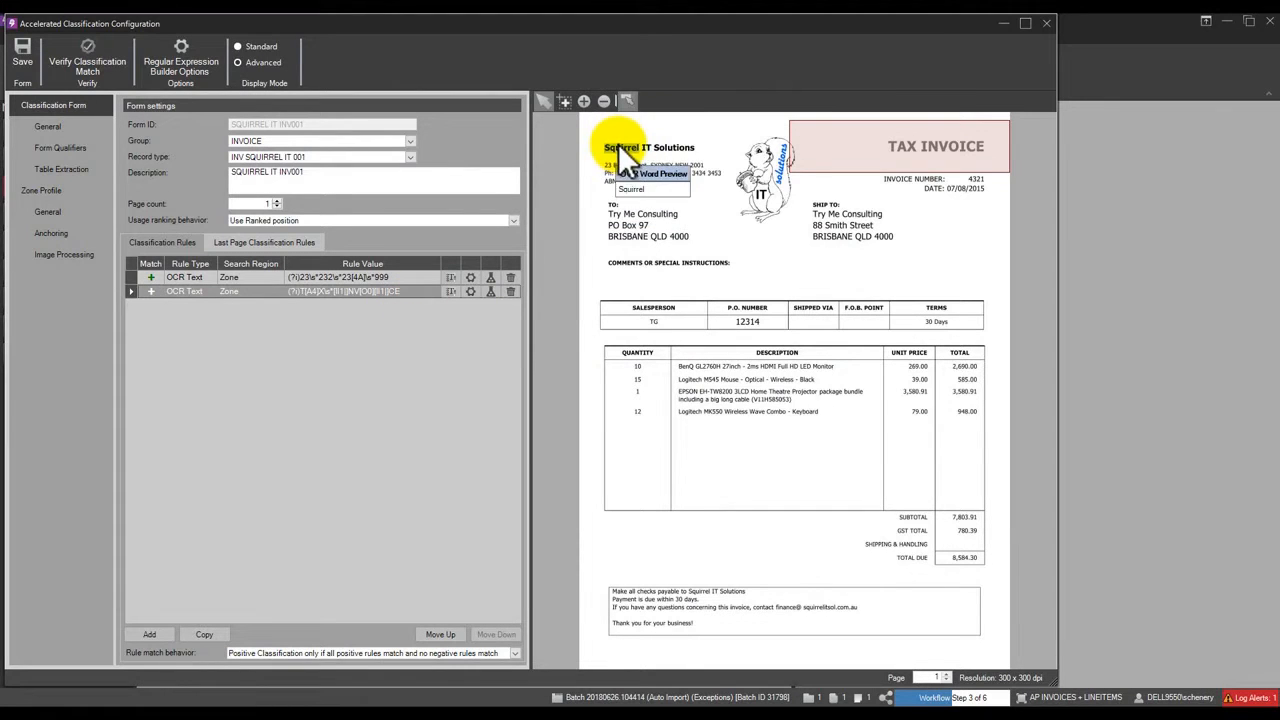
{"action": "left_click_drag", "start_coordinate": [609, 149], "coordinate": [677, 150]}
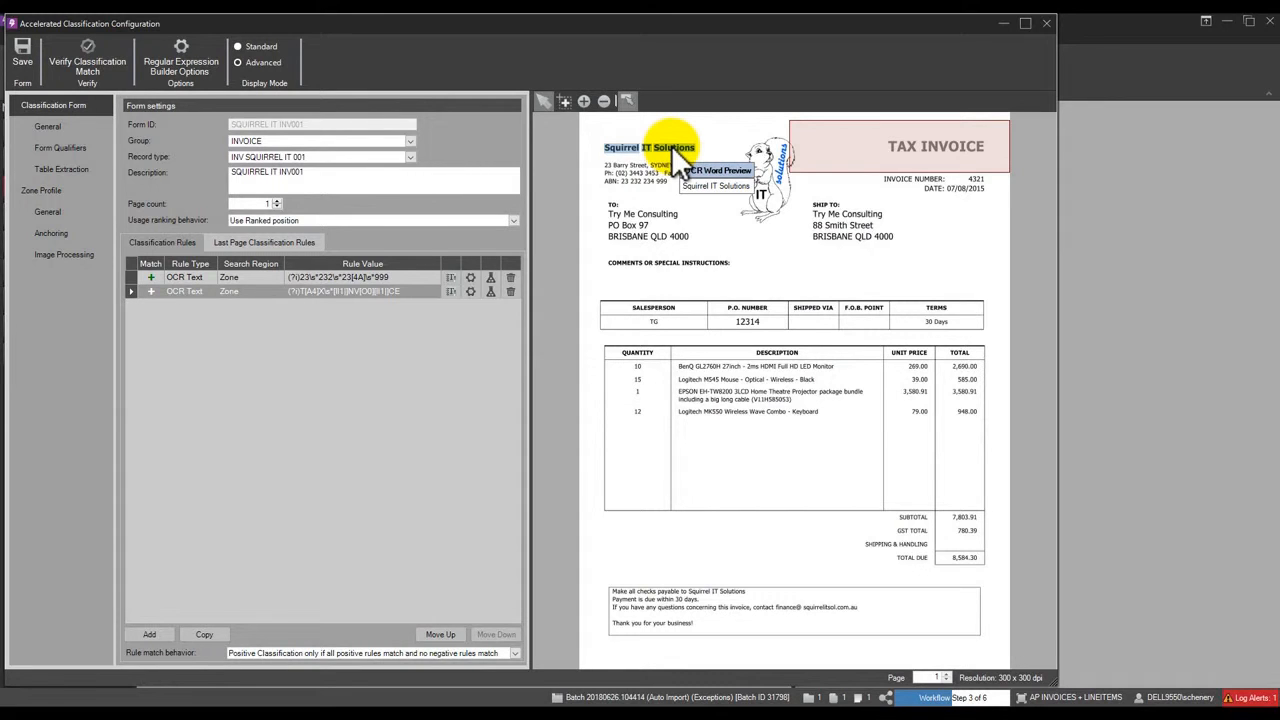
{"action": "left_click_drag", "start_coordinate": [677, 150], "coordinate": [677, 150]}
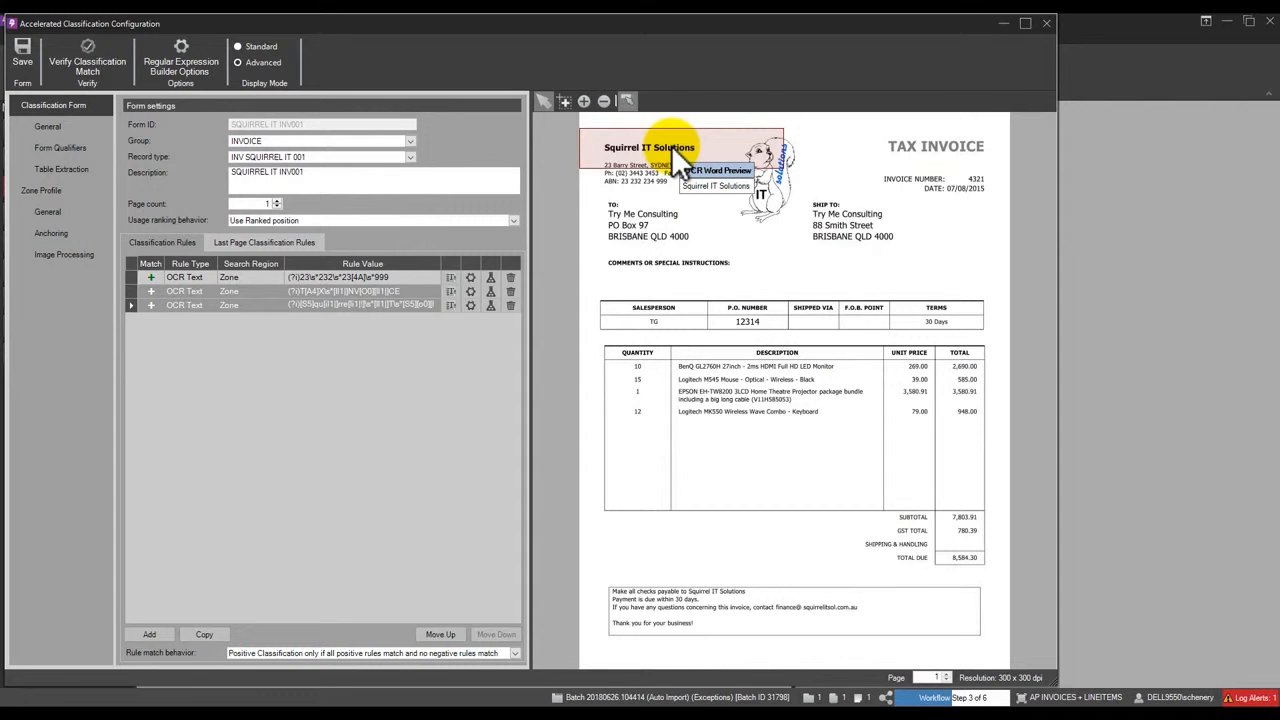
- Review the form's table extraction settings and preview the extracted line items, checking the Logitech M545 Mouse and EPSON projector lines
{"action": "left_click", "coordinate": [71, 172]}
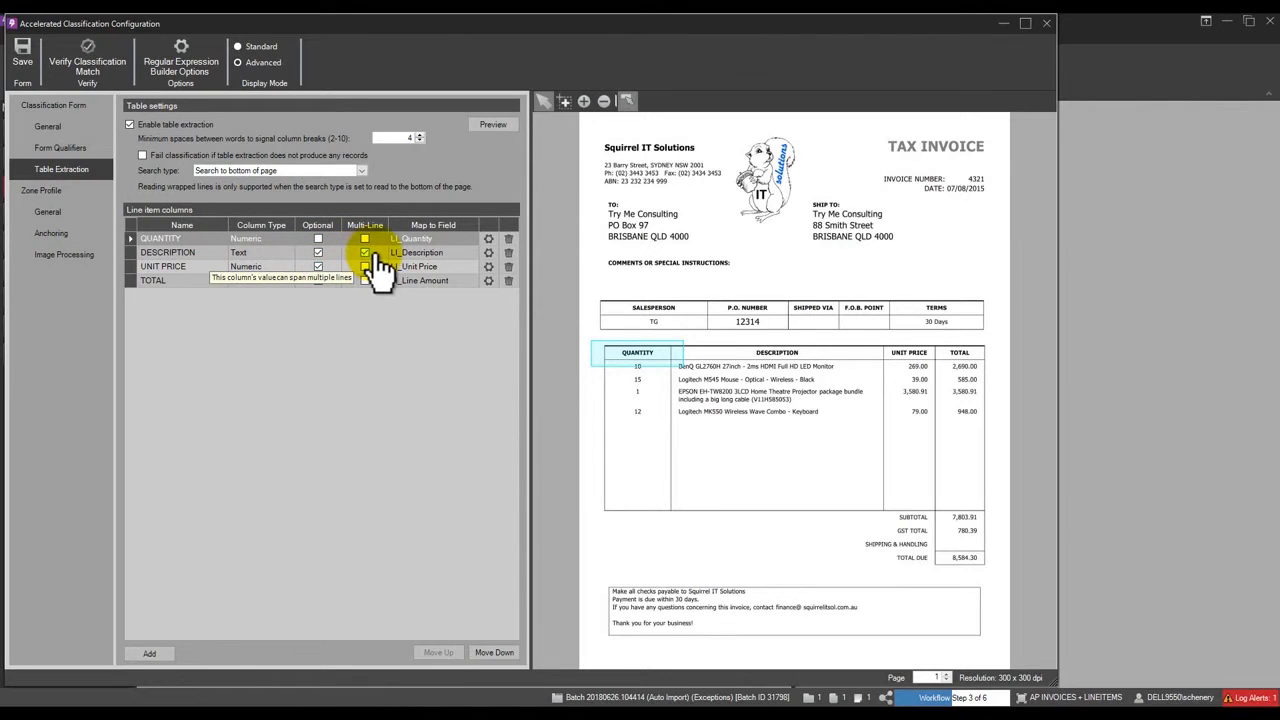
{"action": "left_click", "coordinate": [505, 126]}
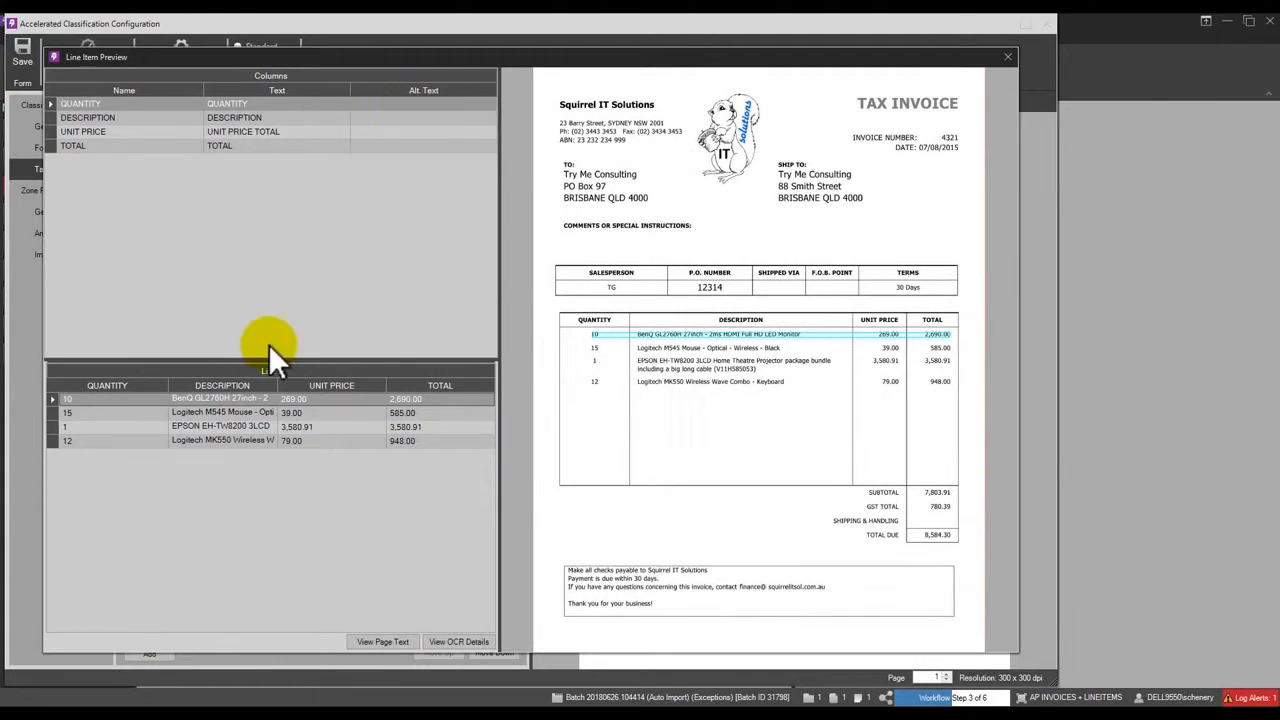
{"action": "left_click", "coordinate": [243, 414]}
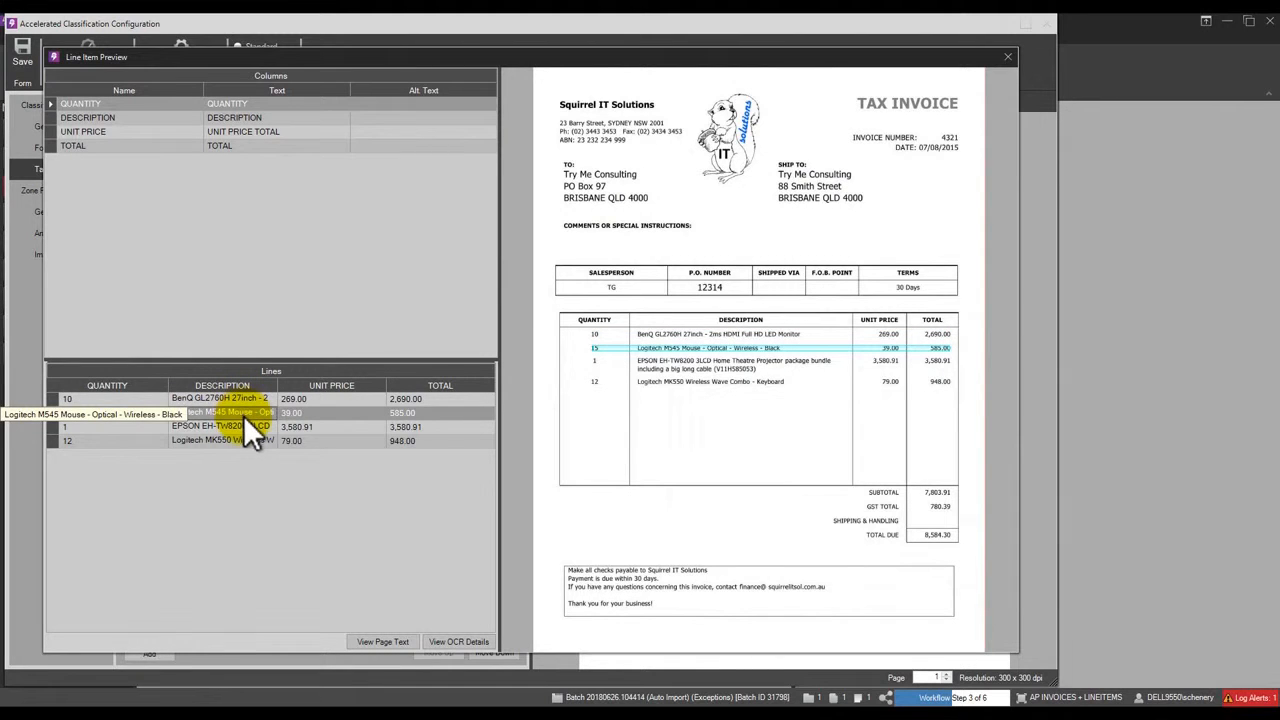
{"action": "left_click", "coordinate": [245, 424]}
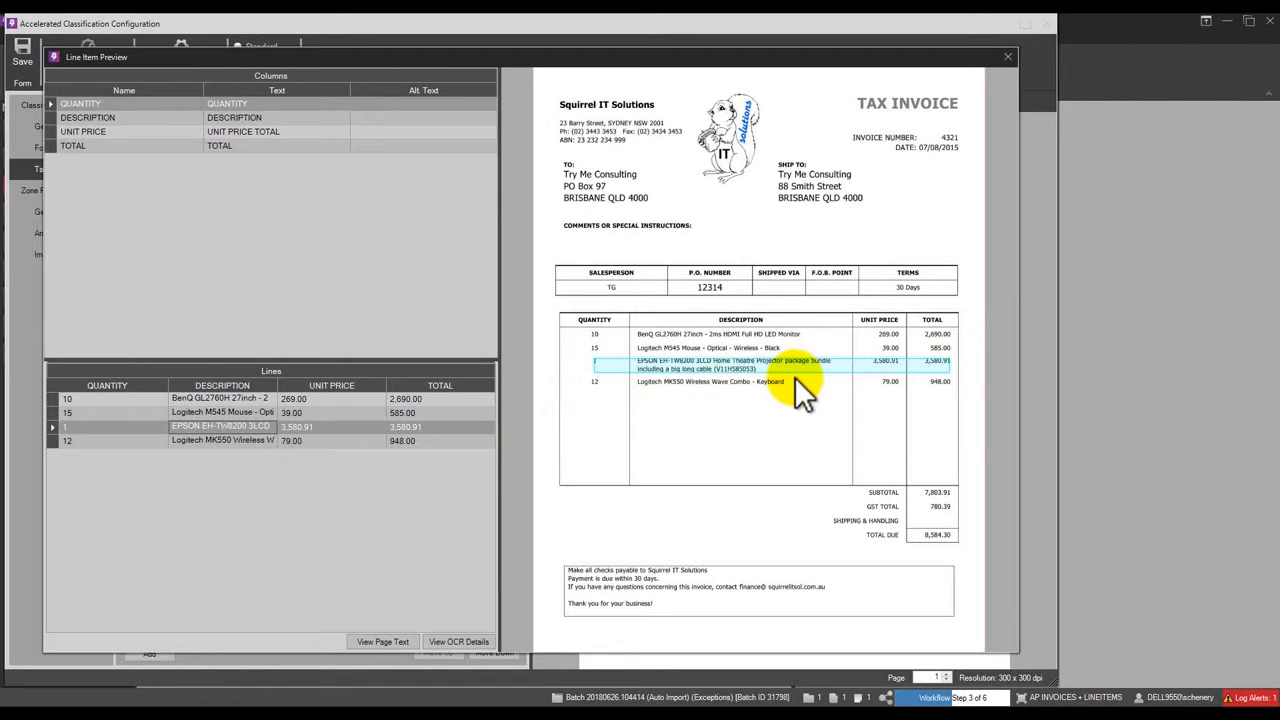
{"action": "left_click", "coordinate": [1008, 56]}
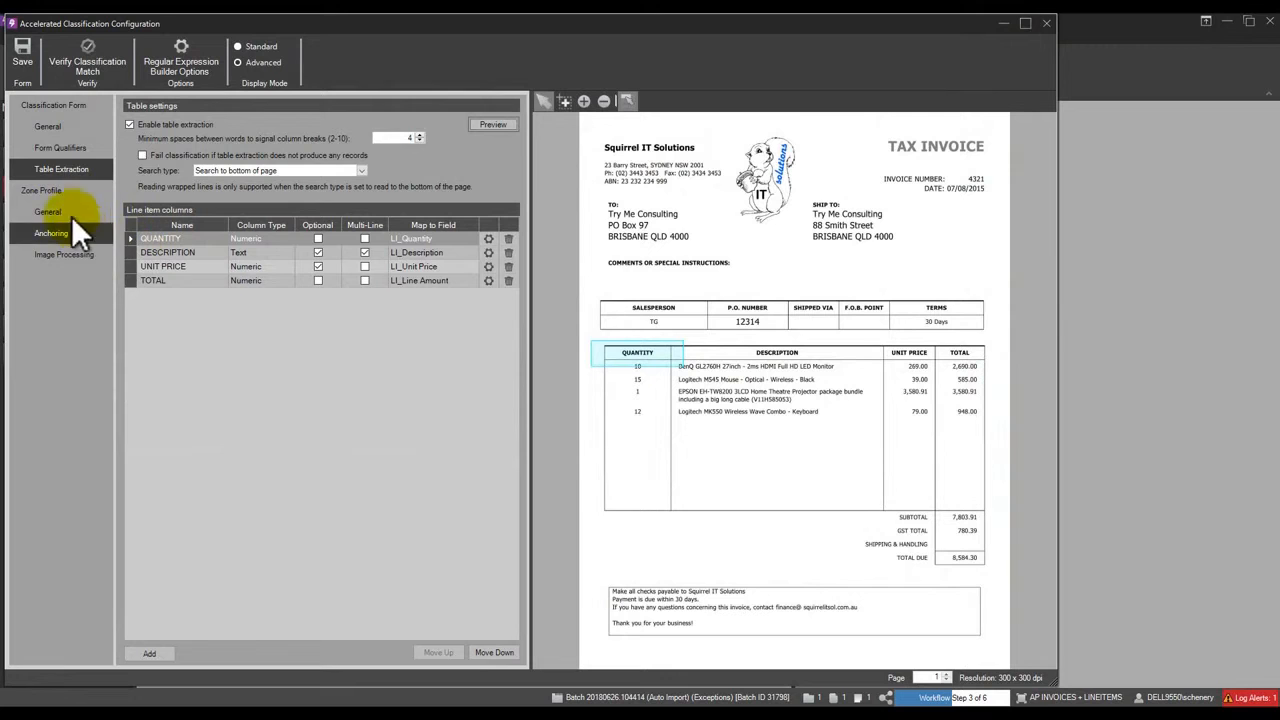
- Review the zone profile's PO Number and Invoice Total zones, inspecting the Invoice Total smart zone configuration and closing it without saving
{"action": "left_click", "coordinate": [55, 194]}
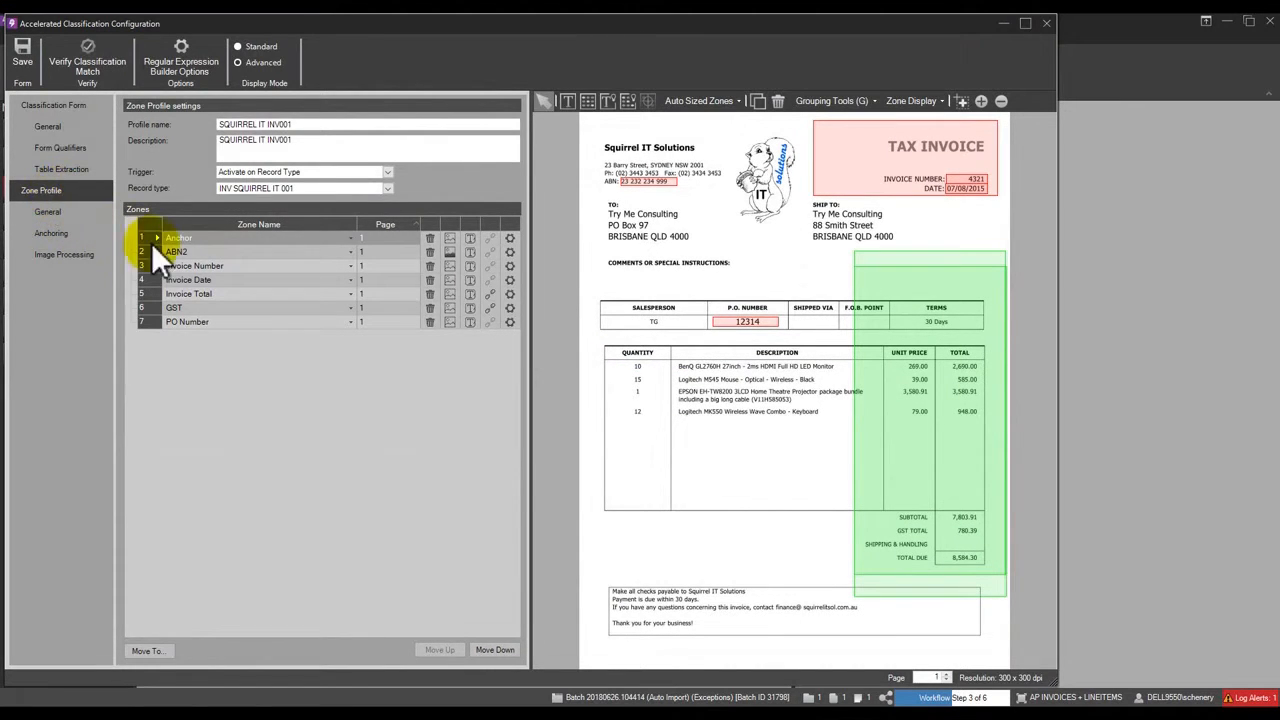
{"action": "left_click", "coordinate": [745, 322]}
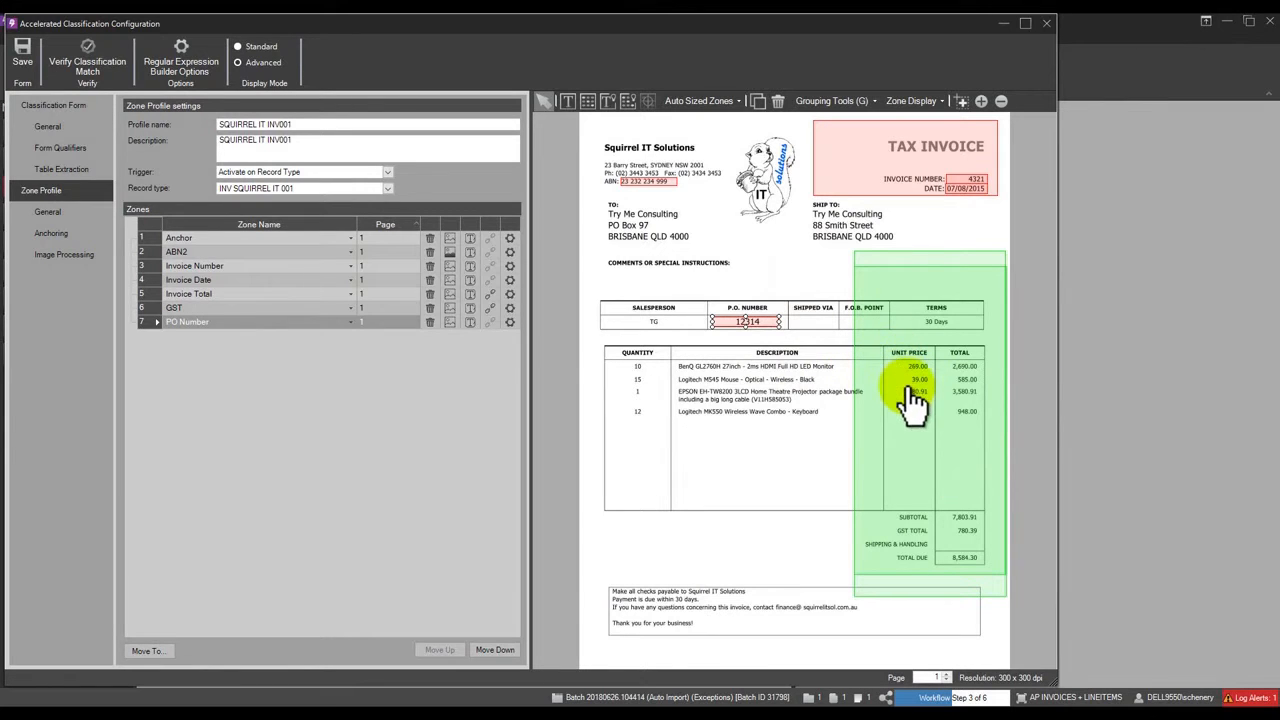
{"action": "left_click", "coordinate": [926, 580]}
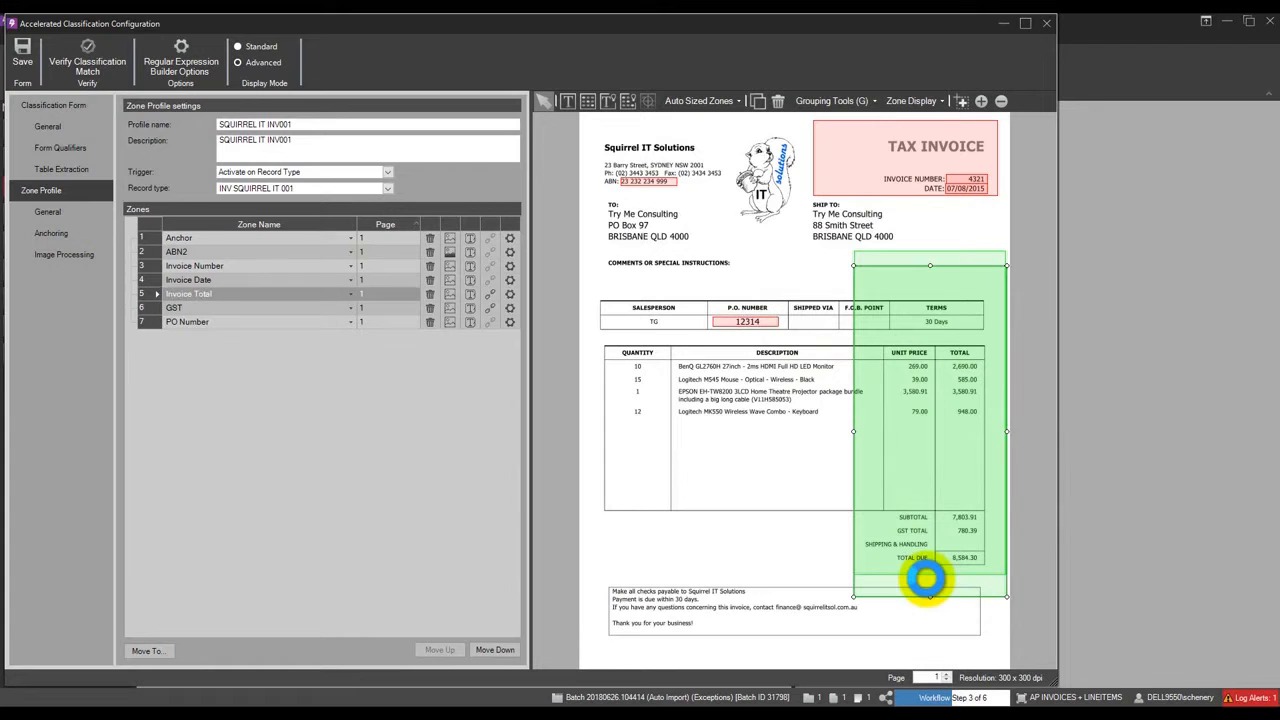
{"action": "double_click", "coordinate": [926, 580]}
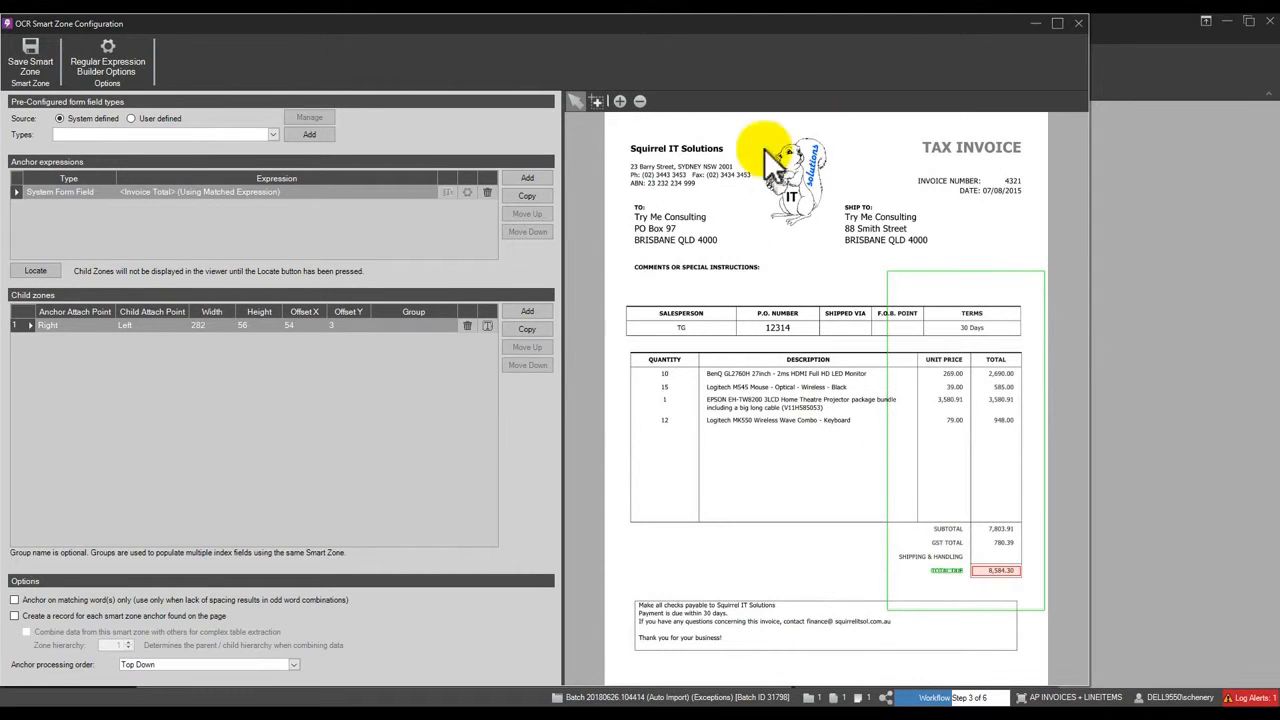
{"action": "left_click", "coordinate": [1076, 24]}
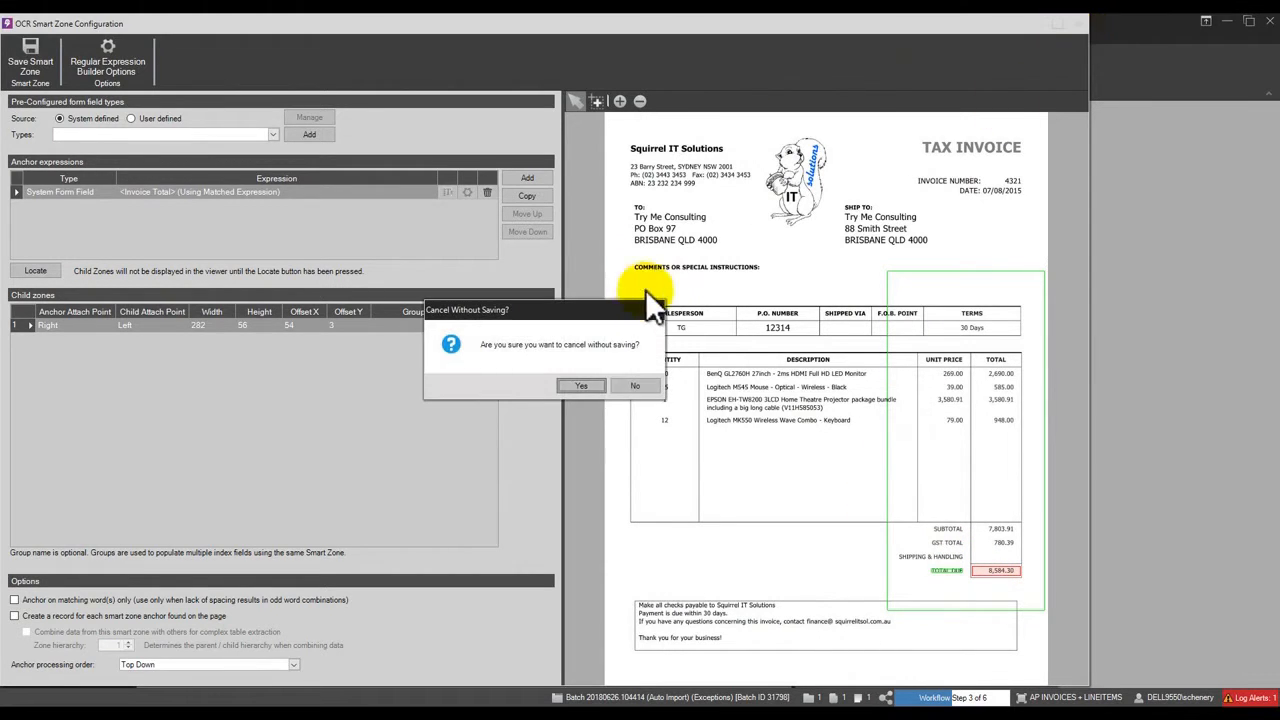
{"action": "left_click", "coordinate": [594, 386]}
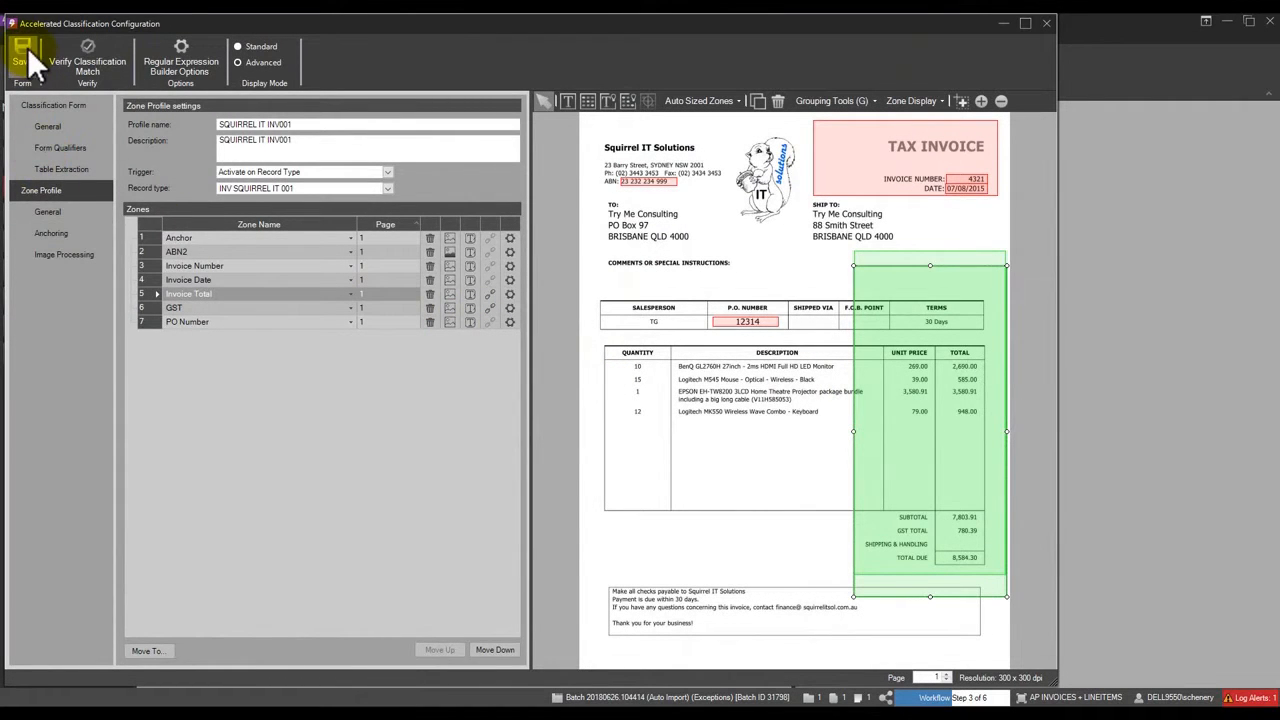
- Save the validated classification form and the classification results, and run Batch Corrections processing to complete classification
{"action": "left_click", "coordinate": [43, 80]}
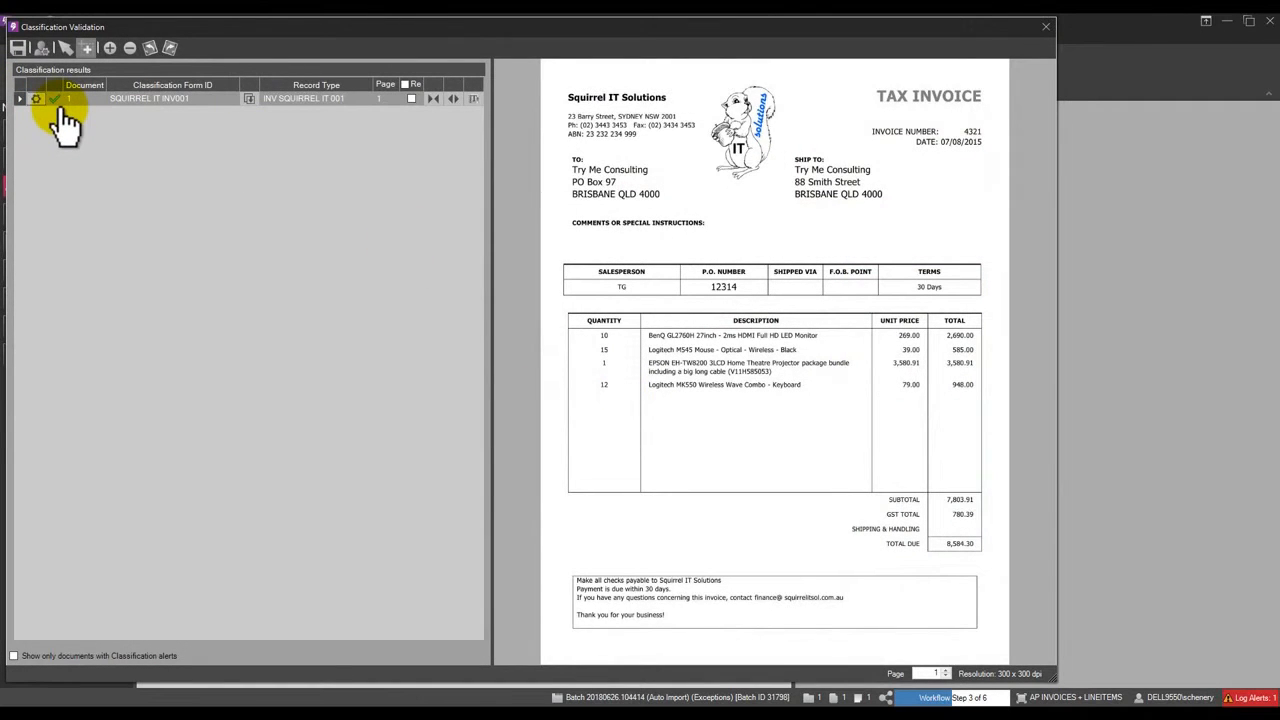
{"action": "left_click", "coordinate": [17, 46]}
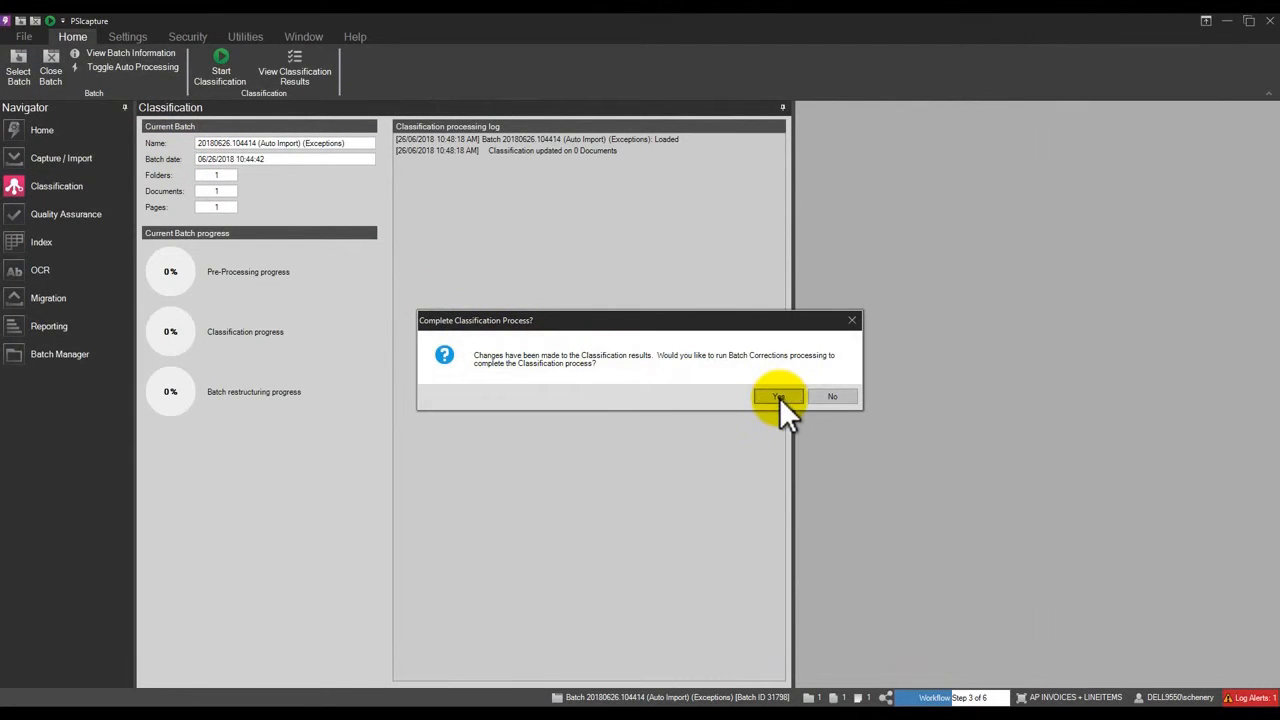
{"action": "left_click", "coordinate": [779, 397]}
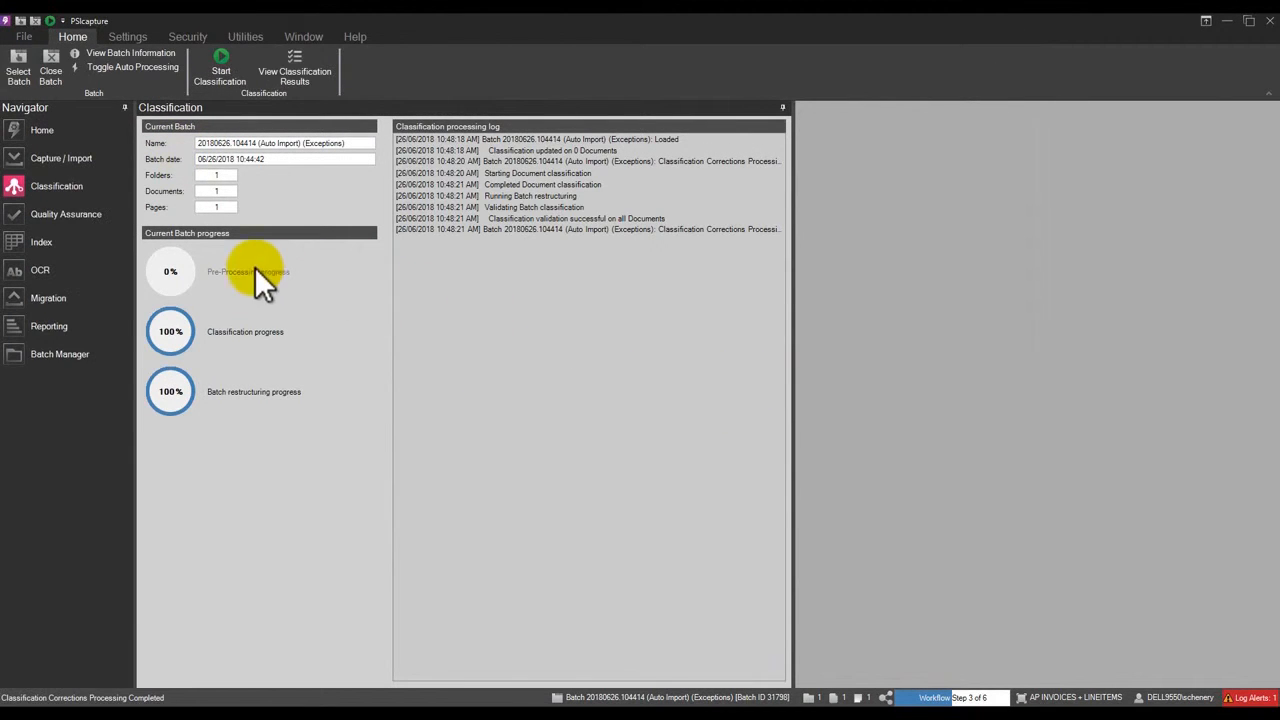
- Close the classified batch with the Close Batch option
{"action": "left_click", "coordinate": [60, 66]}
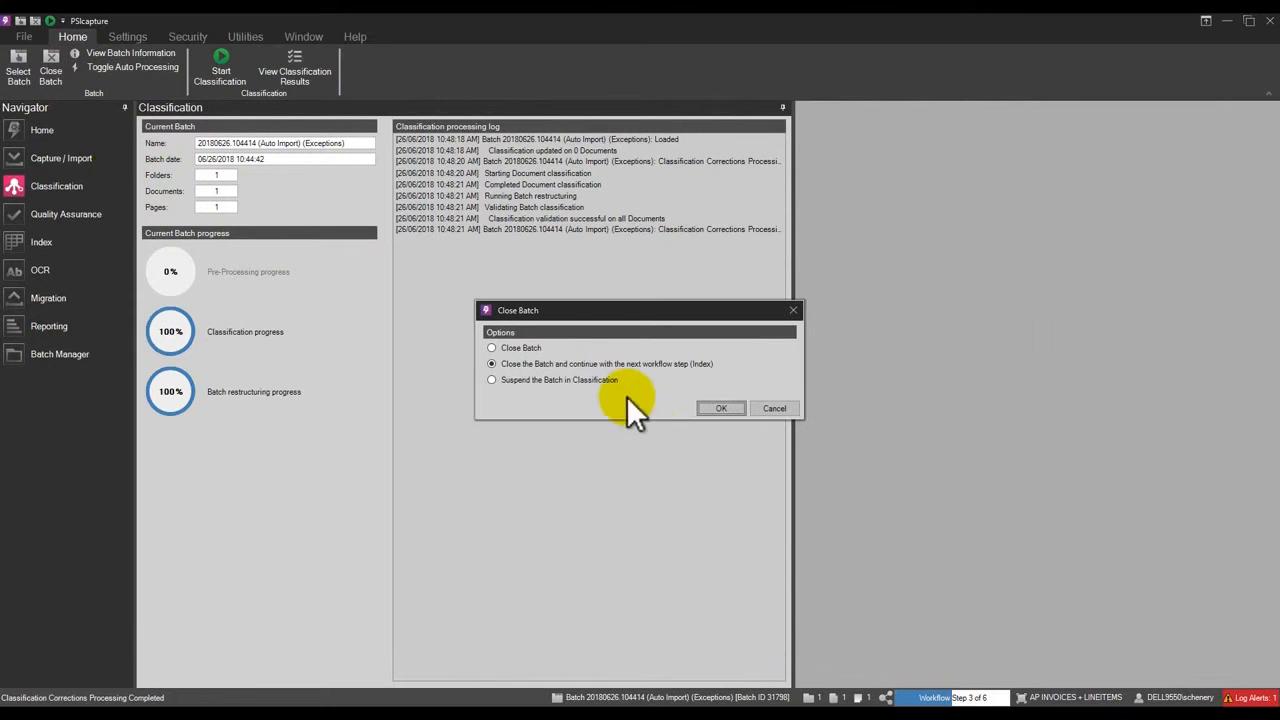
{"action": "left_click", "coordinate": [531, 347]}
{"action": "left_click", "coordinate": [719, 407]}
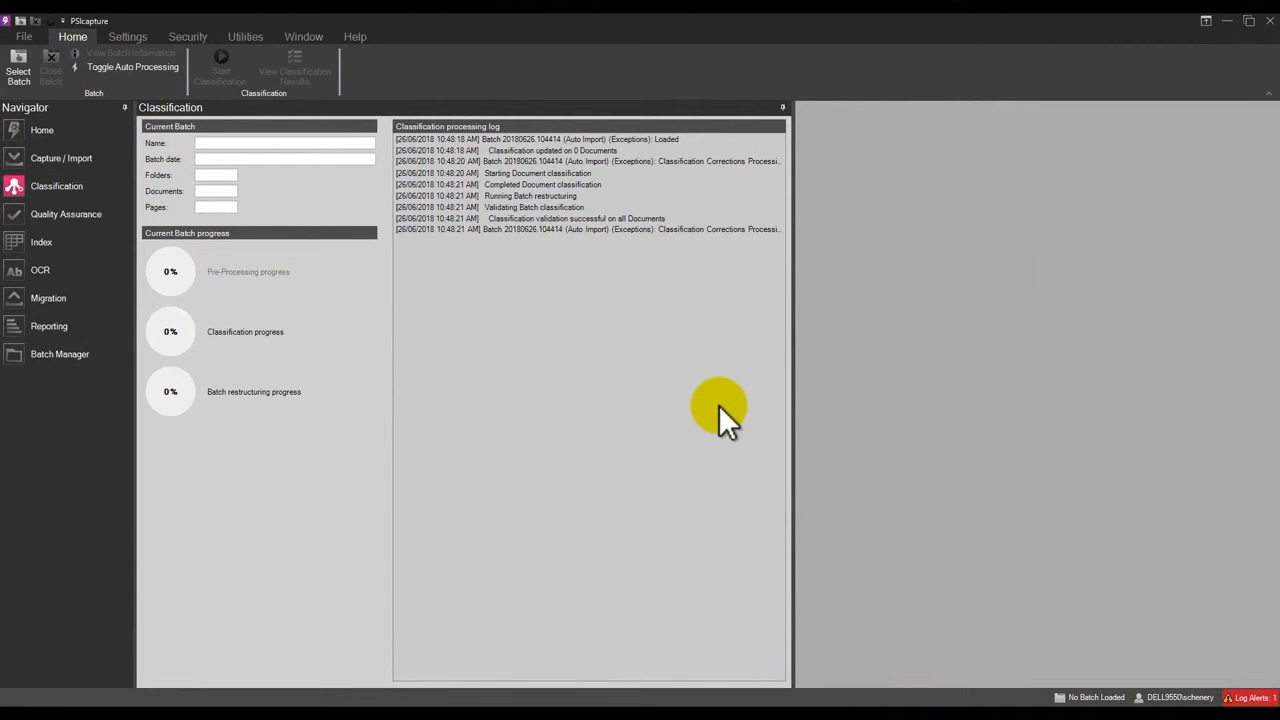
- Check the batch's workflow step in the Batch Manager, and select the exported Squirrel IT Solutions_4321.pdf in the [Migrations] folder
{"action": "left_click", "coordinate": [65, 357]}
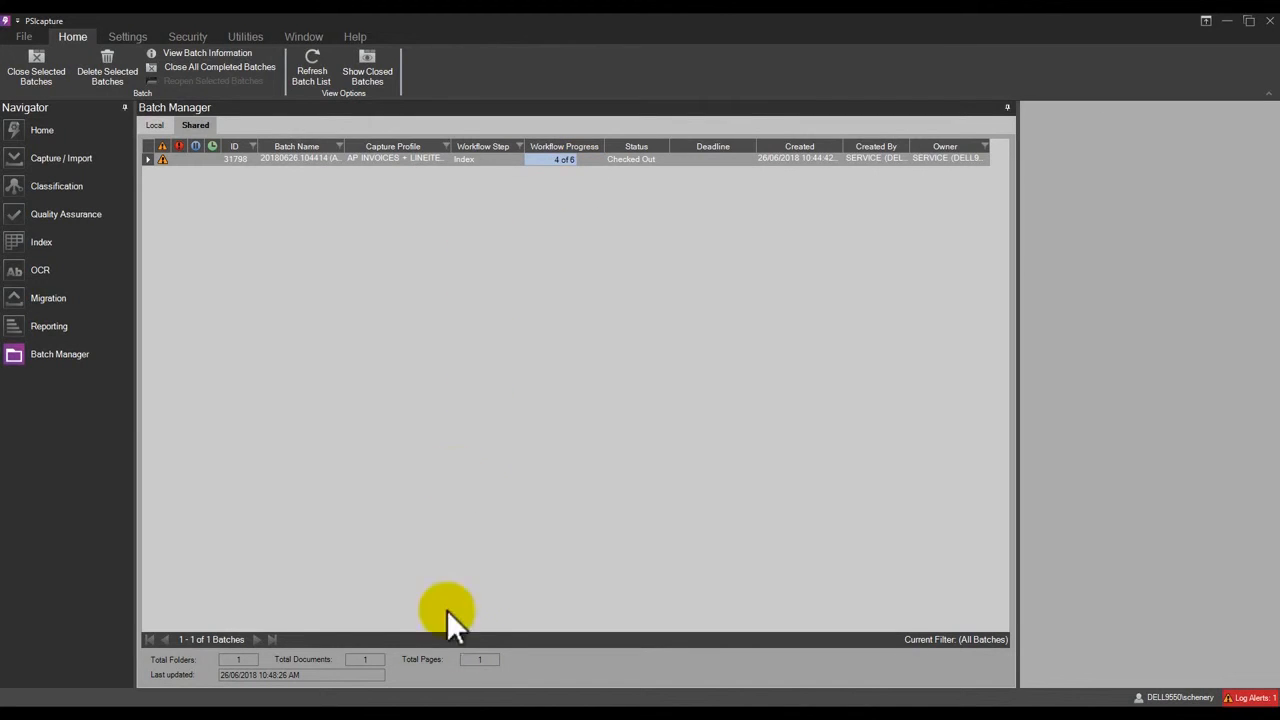
{"action": "mouse_move", "coordinate": [475, 702]}
{"action": "left_click", "coordinate": [523, 675]}
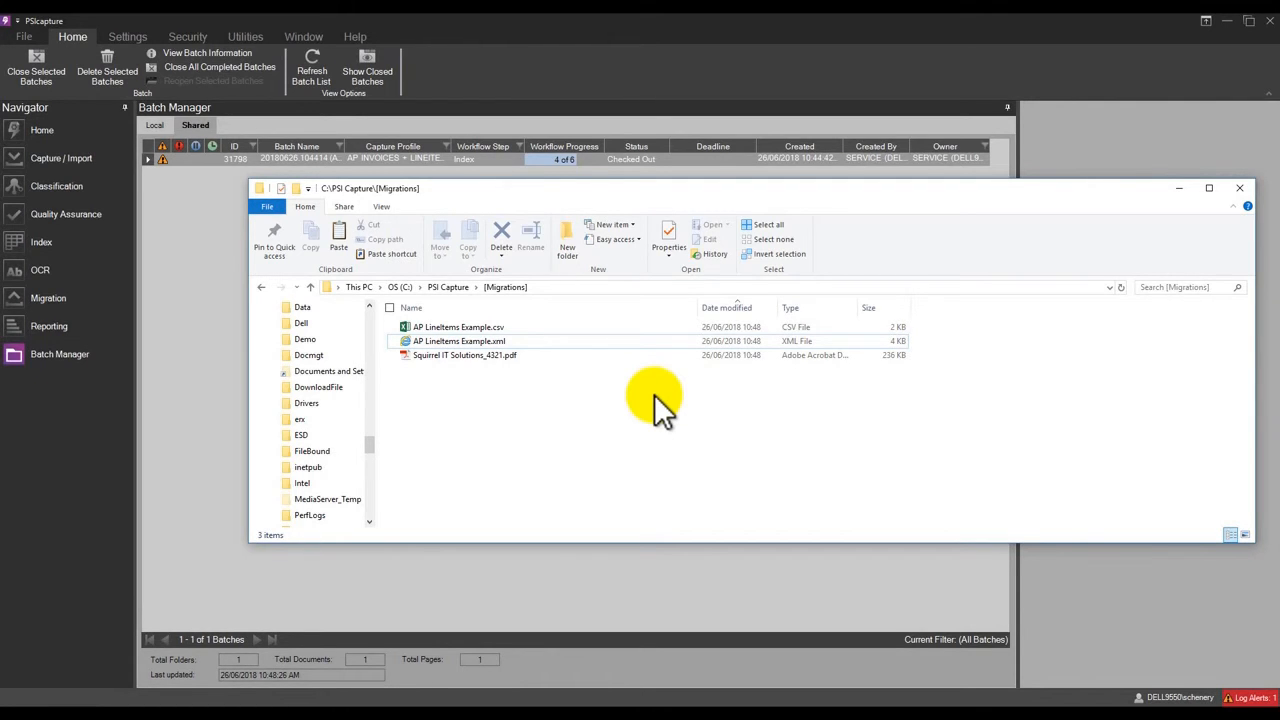
{"action": "left_click", "coordinate": [457, 357]}
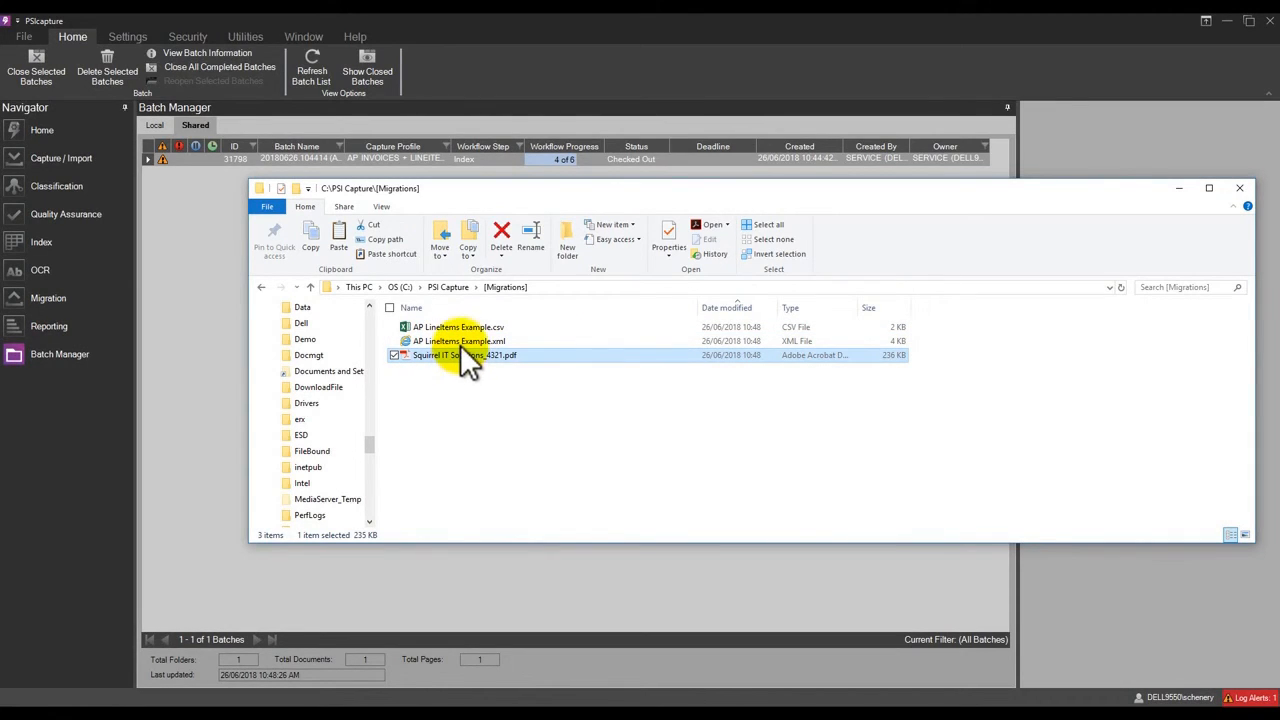